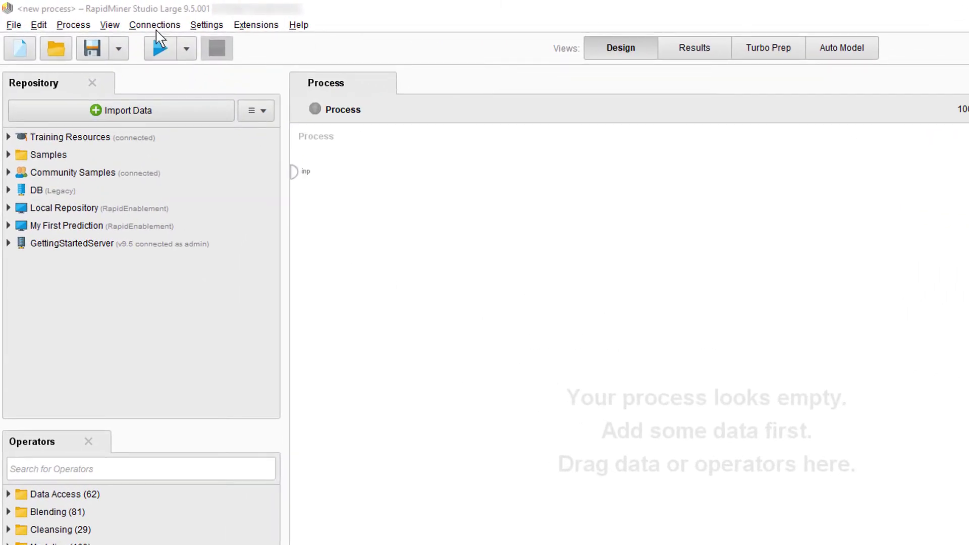
- Start a new connection and browse the list of connection types
{"action": "left_click", "coordinate": [155, 25]}
{"action": "left_click", "coordinate": [169, 41]}
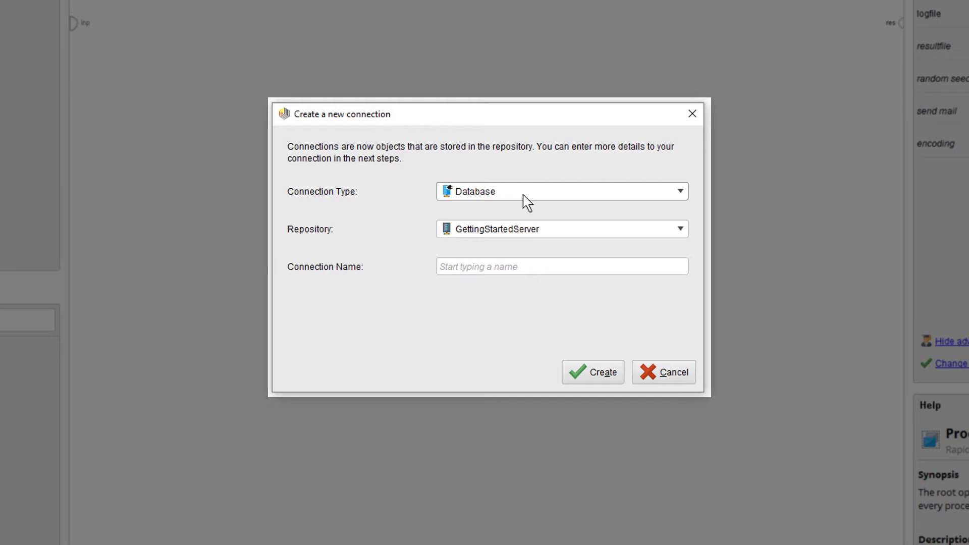
{"action": "left_click", "coordinate": [522, 195]}
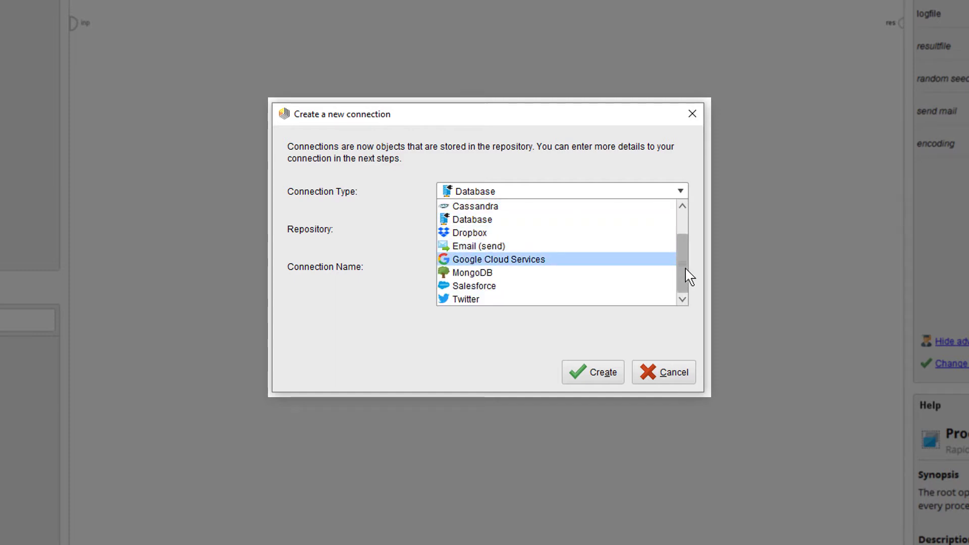
{"action": "left_click_drag", "start_coordinate": [683, 274], "coordinate": [689, 253]}
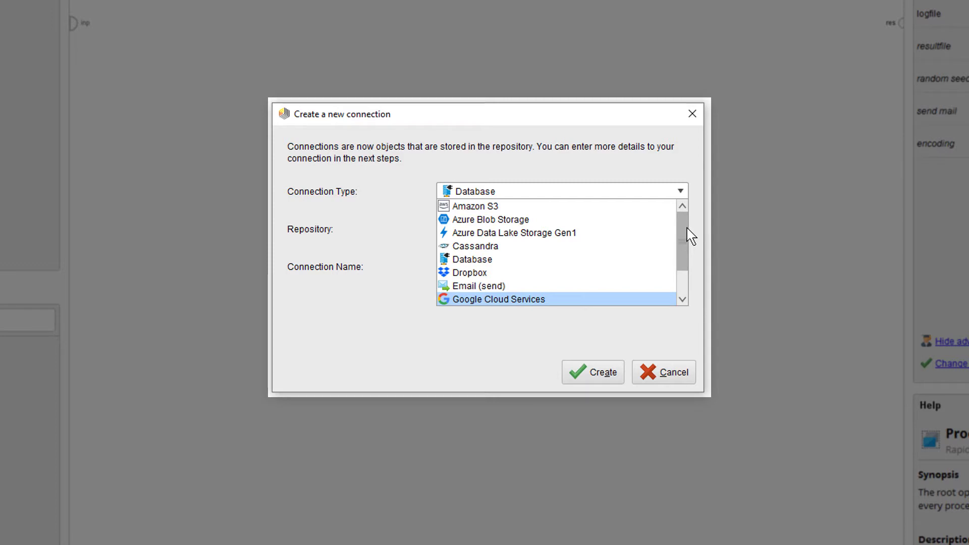
{"action": "left_click_drag", "start_coordinate": [688, 242], "coordinate": [689, 292]}
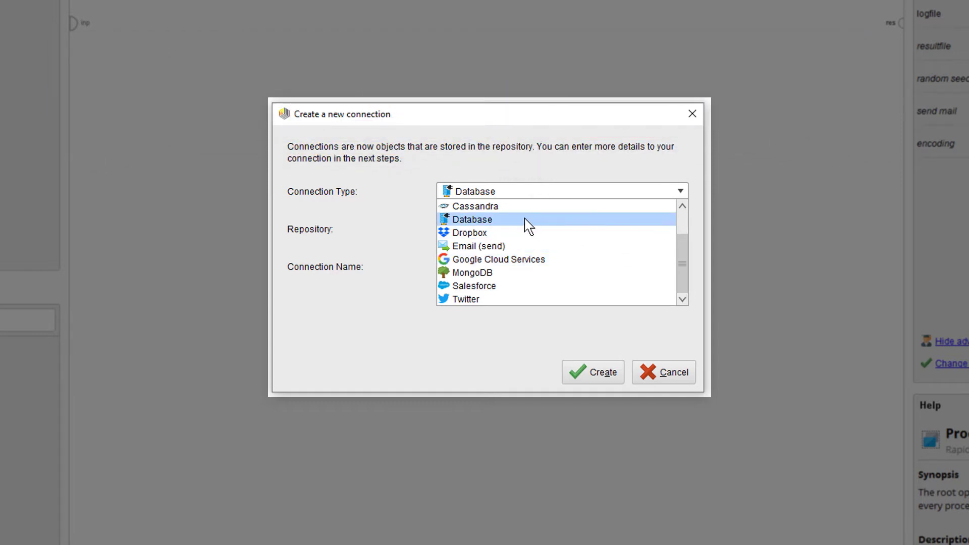
- Keep the Database type, choose Local Repository, and create the connection named 'Postgres'
{"action": "left_click", "coordinate": [525, 219]}
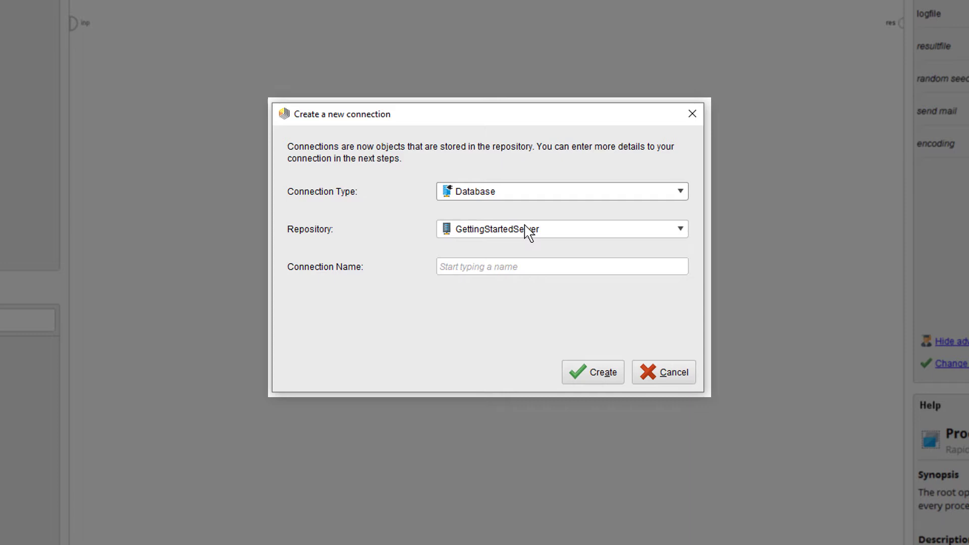
{"action": "left_click", "coordinate": [527, 232]}
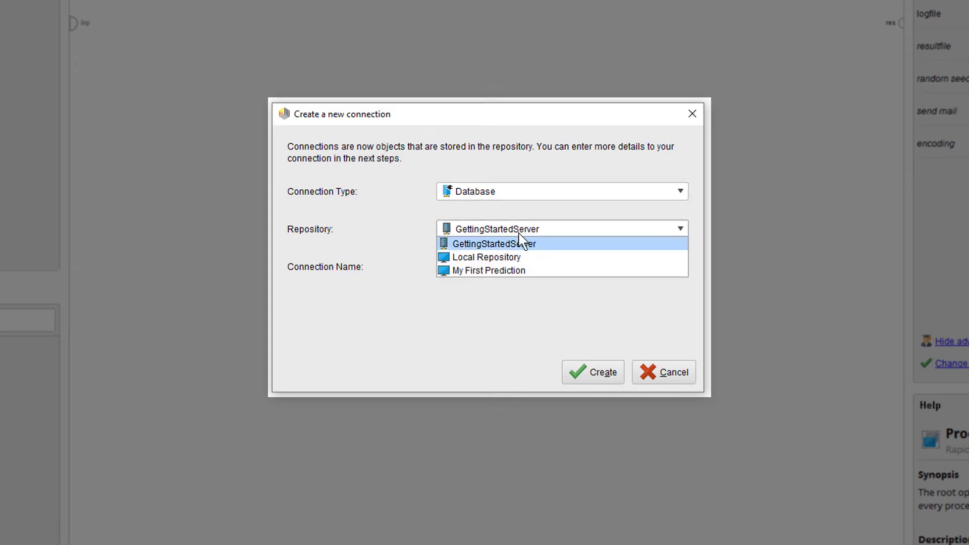
{"action": "left_click", "coordinate": [492, 257]}
{"action": "left_click", "coordinate": [483, 263]}
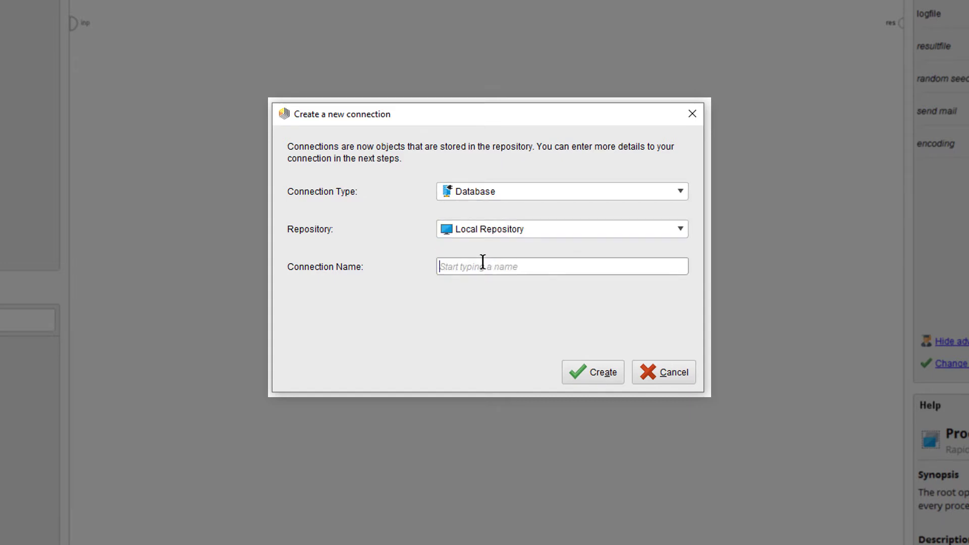
{"action": "type", "text": "Postgres"}
{"action": "left_click", "coordinate": [591, 375]}
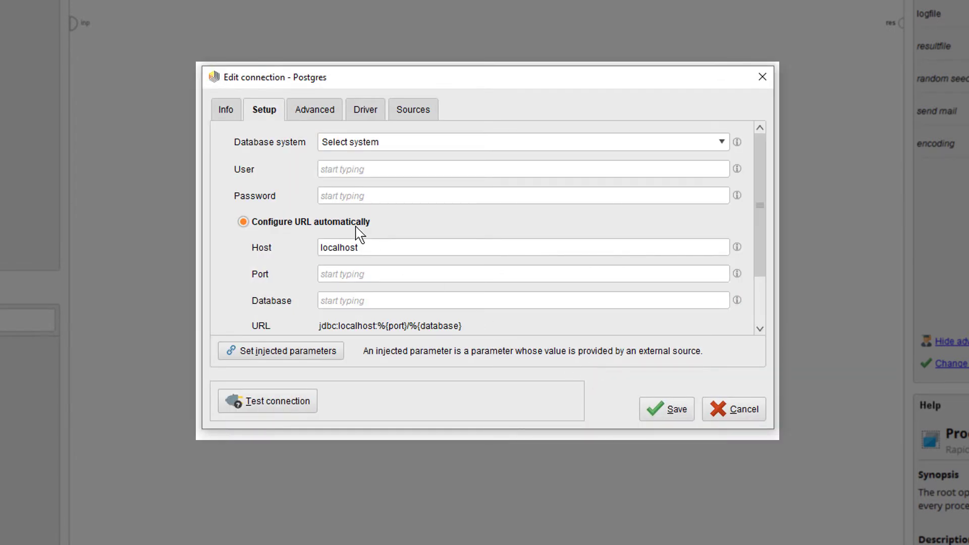
- Paste the template description and select PostgreSQL as the database system
{"action": "left_click", "coordinate": [228, 110]}
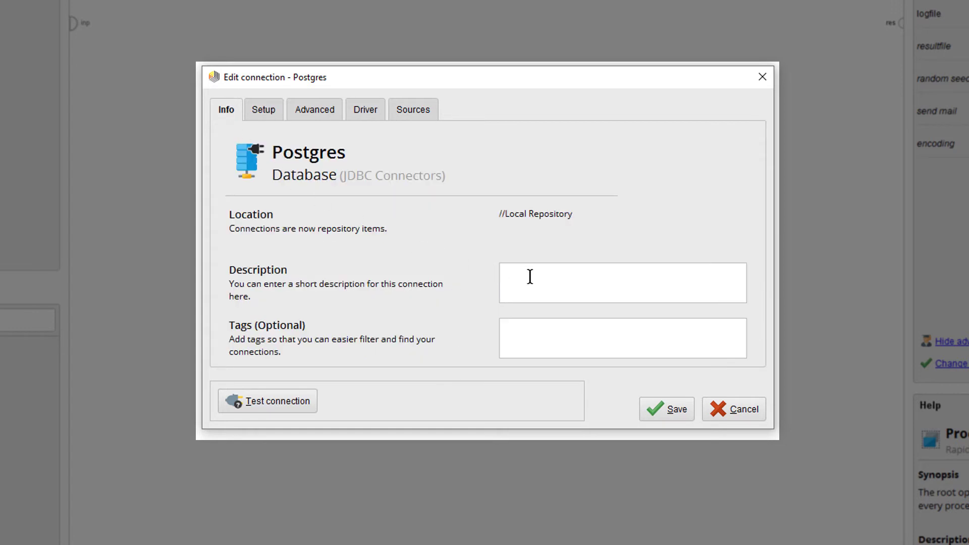
{"action": "type", "text": "Postgres DB connection template"}
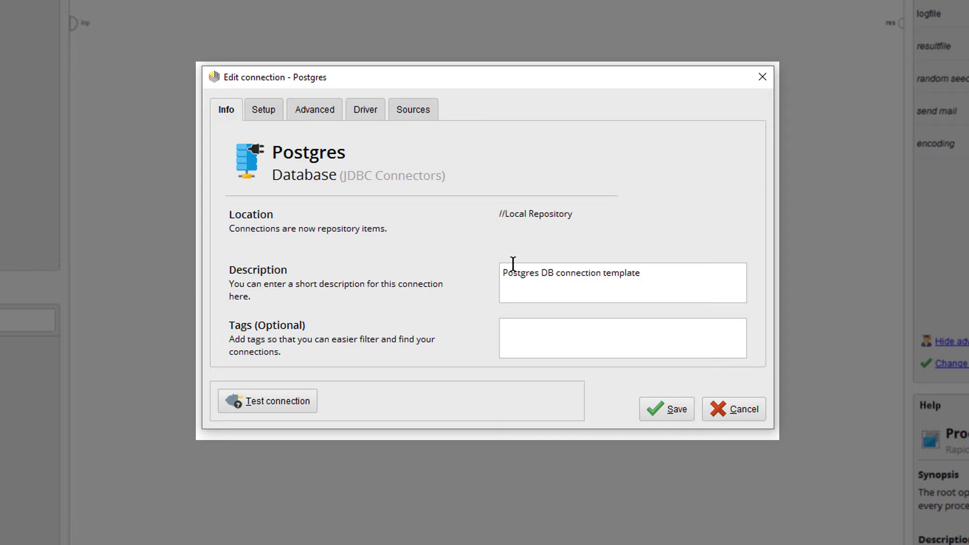
{"action": "left_click", "coordinate": [267, 111]}
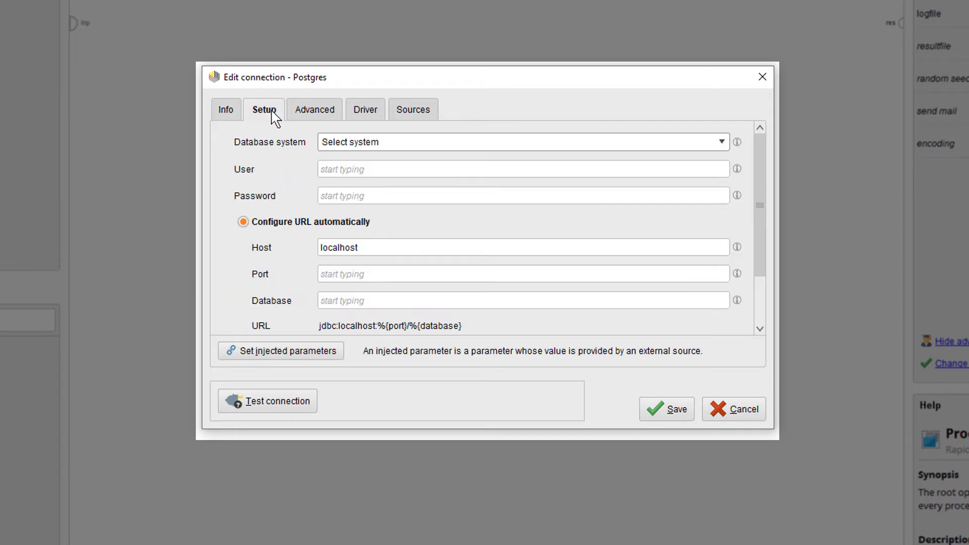
{"action": "left_click", "coordinate": [391, 143]}
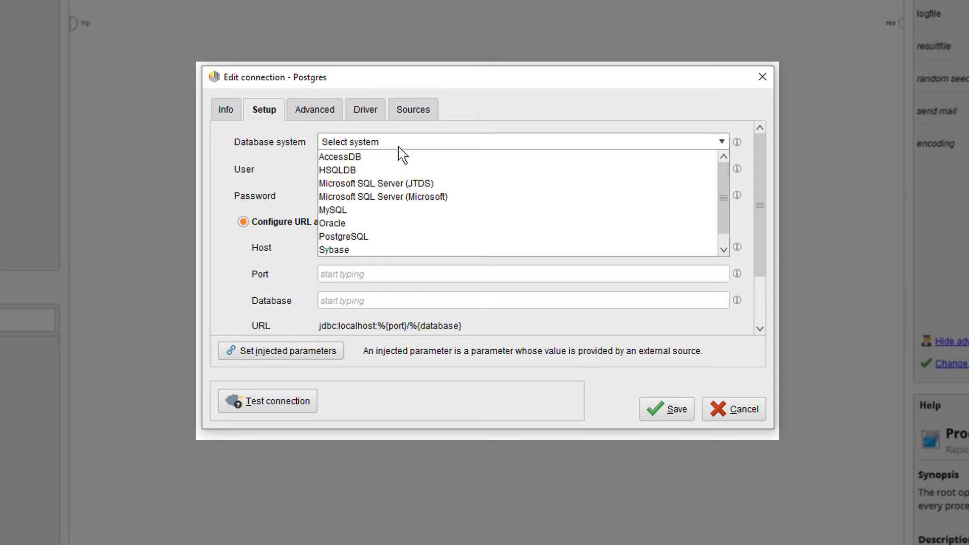
{"action": "left_click_drag", "start_coordinate": [721, 195], "coordinate": [721, 237]}
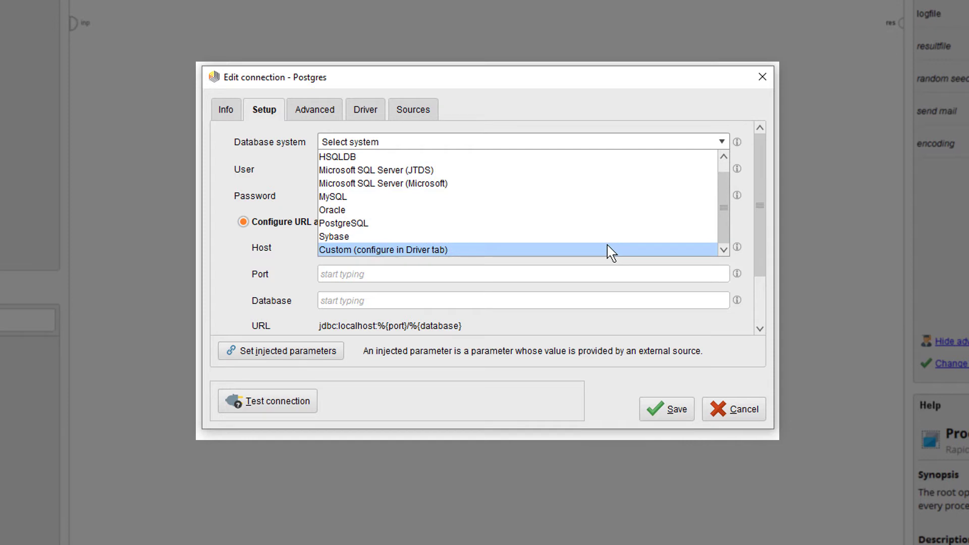
{"action": "left_click", "coordinate": [388, 228]}
- Enter user postgres, the password, host 52.174.144.244 and database northwind
{"action": "left_click", "coordinate": [347, 169]}
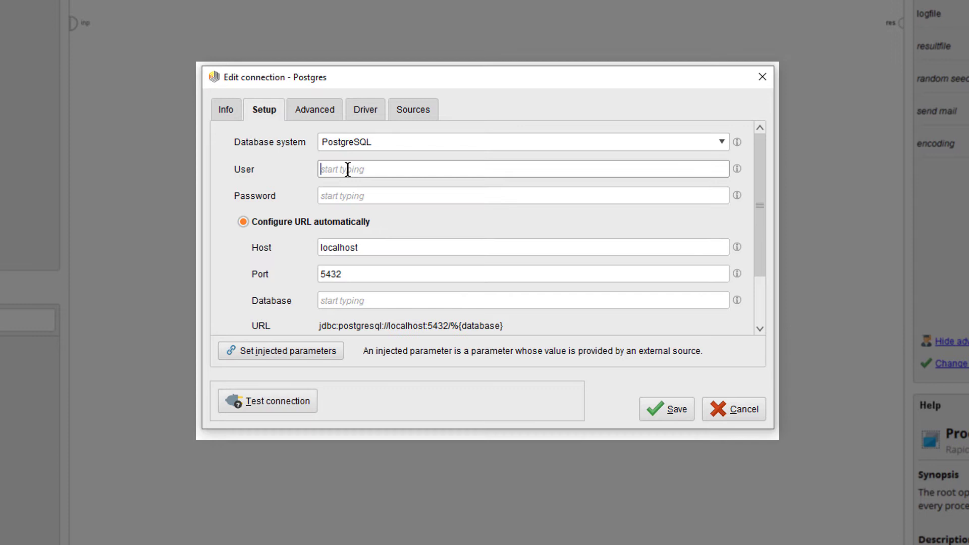
{"action": "type", "text": "postgres"}
{"action": "left_click", "coordinate": [346, 192]}
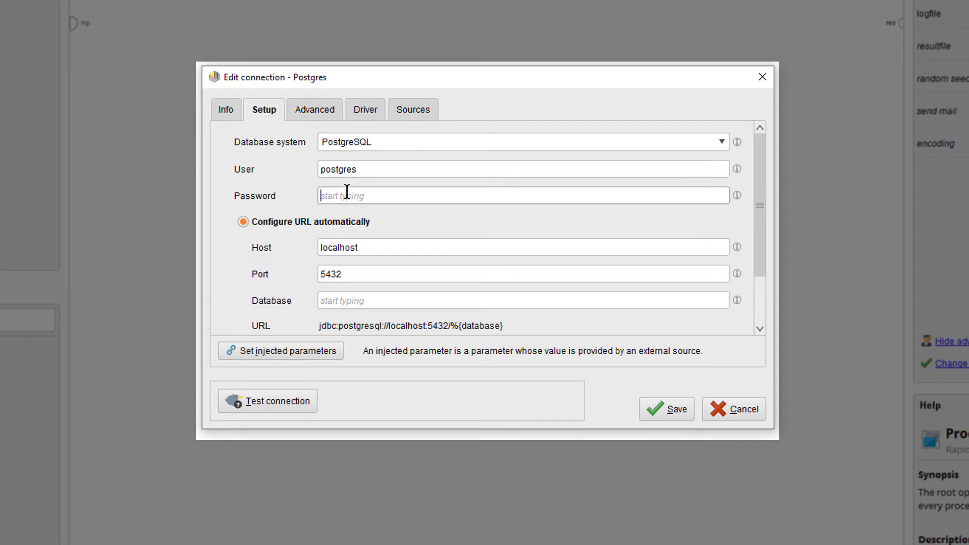
{"action": "type", "text": "postgres"}
{"action": "left_click_drag", "start_coordinate": [387, 244], "coordinate": [320, 247]}
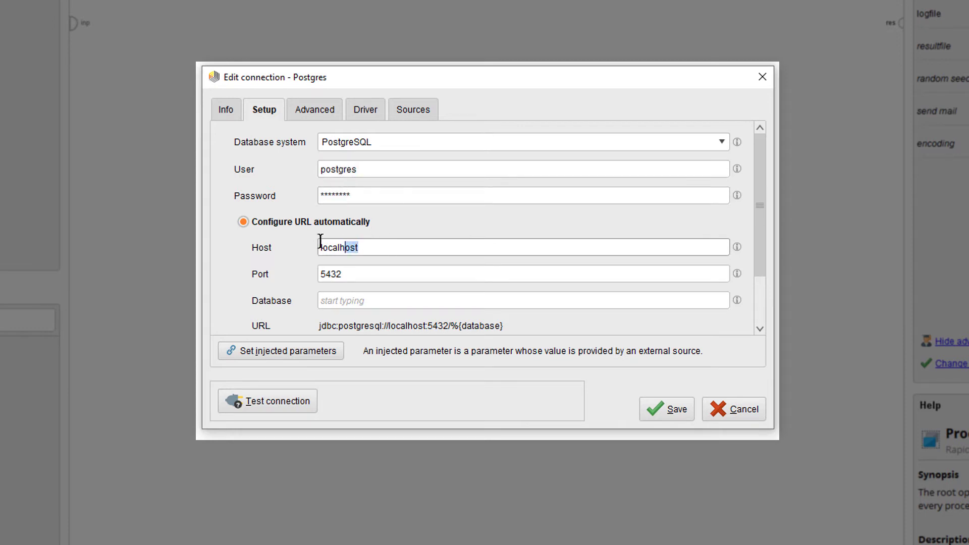
{"action": "type", "text": "52.174.144.244"}
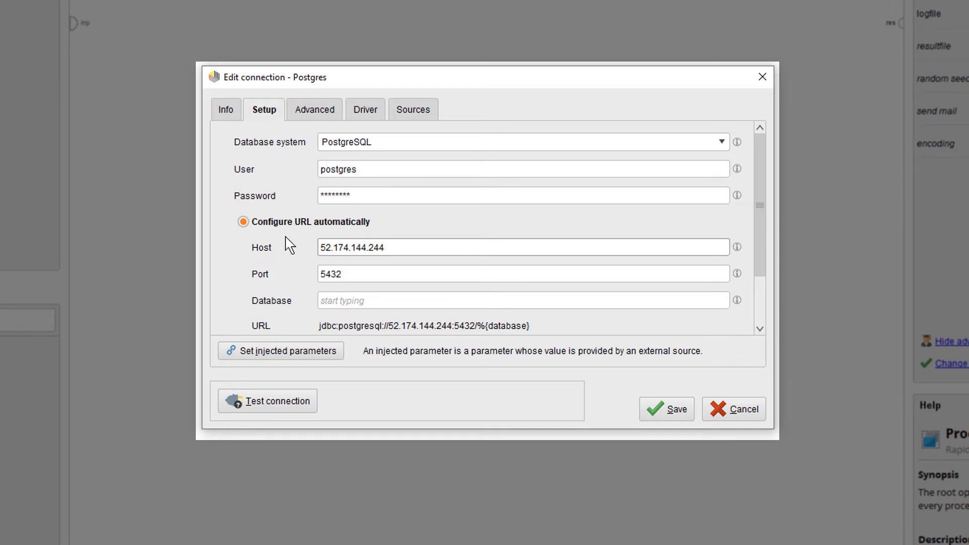
{"action": "left_click", "coordinate": [376, 294]}
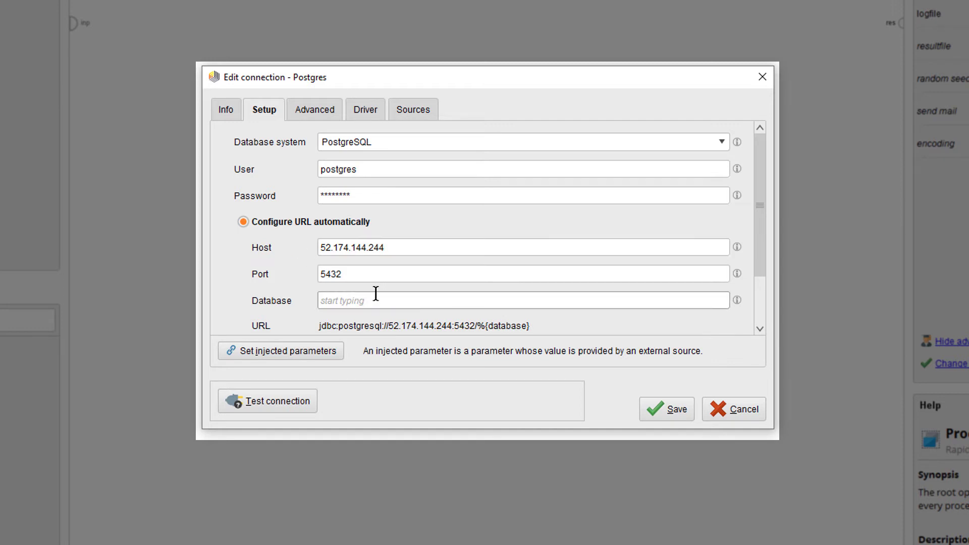
{"action": "left_click", "coordinate": [376, 300]}
{"action": "type", "text": "northwind"}
{"action": "left_click", "coordinate": [370, 116]}
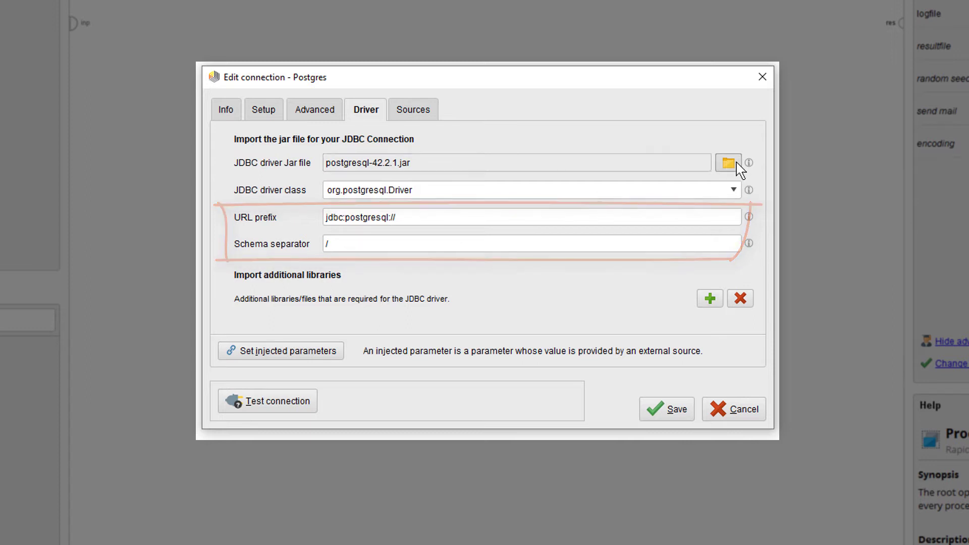
{"action": "left_click", "coordinate": [273, 110]}
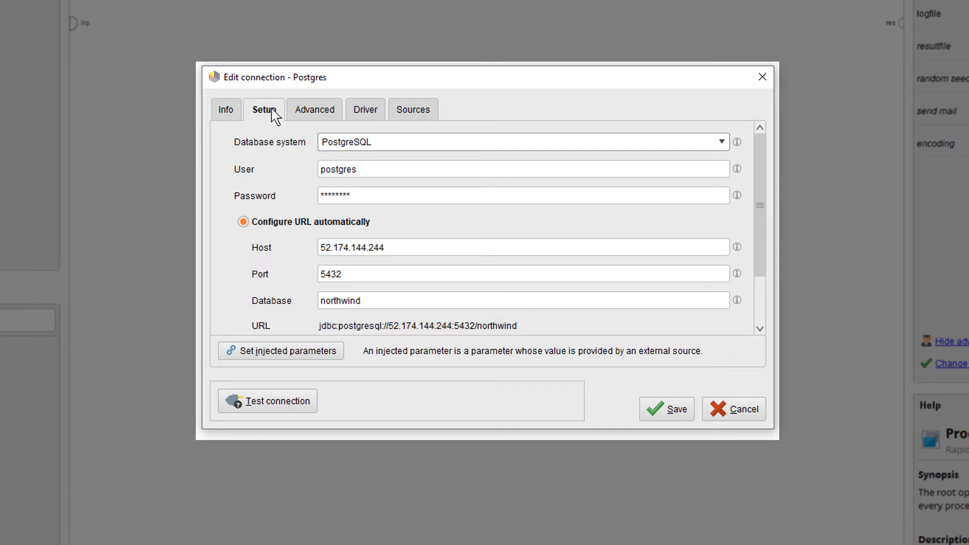
- Test the Postgres connection successfully and save it to the Connections folder
{"action": "scroll", "coordinate": [762, 216], "scroll_direction": "down", "scroll_amount": 1}
{"action": "scroll", "coordinate": [761, 216], "scroll_direction": "down", "scroll_amount": 3}
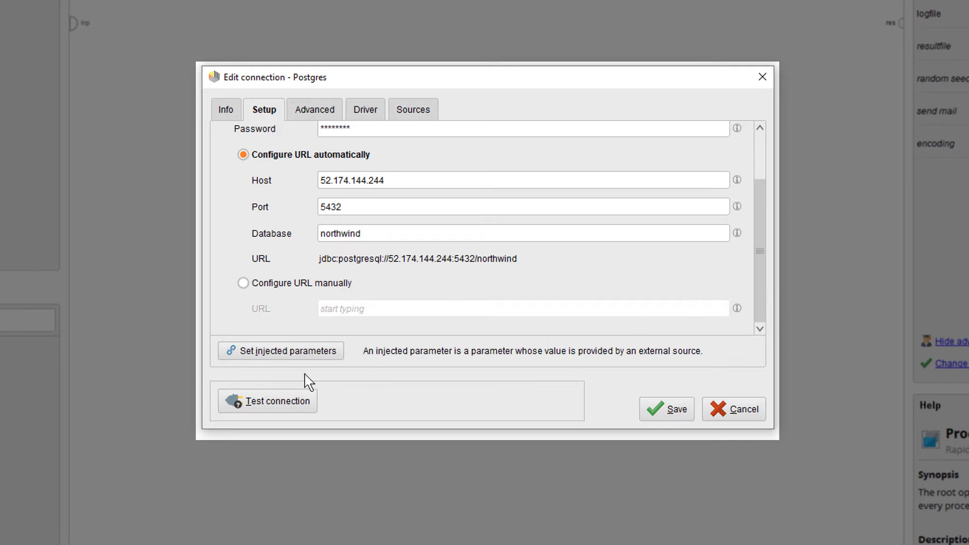
{"action": "left_click", "coordinate": [271, 404]}
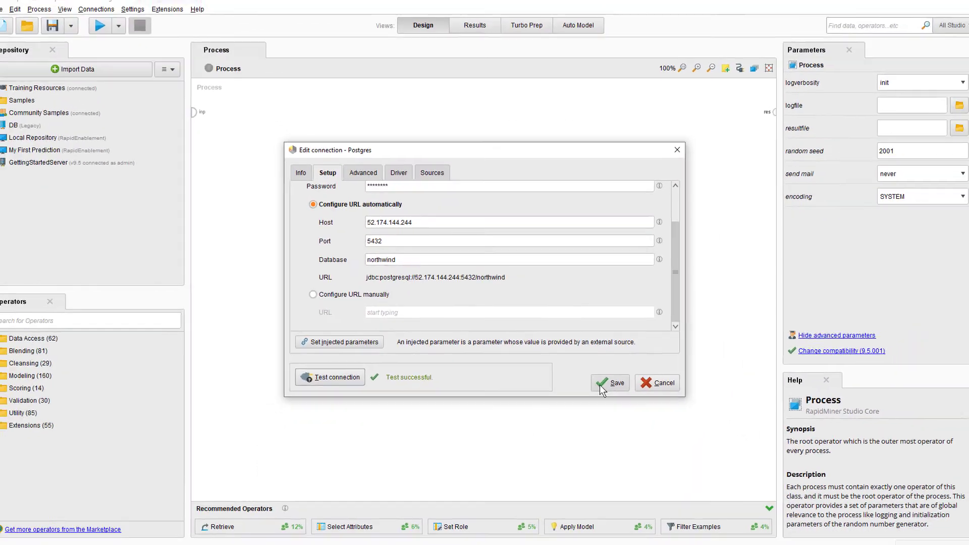
{"action": "left_click", "coordinate": [653, 408]}
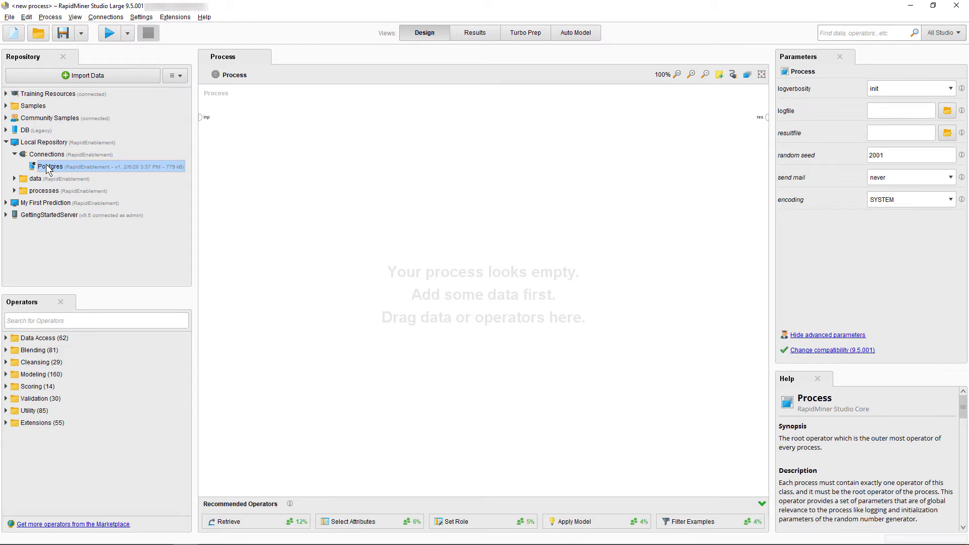
- Add the Postgres connection and a Read Database operator to the right of it
{"action": "left_click_drag", "start_coordinate": [48, 169], "coordinate": [318, 134]}
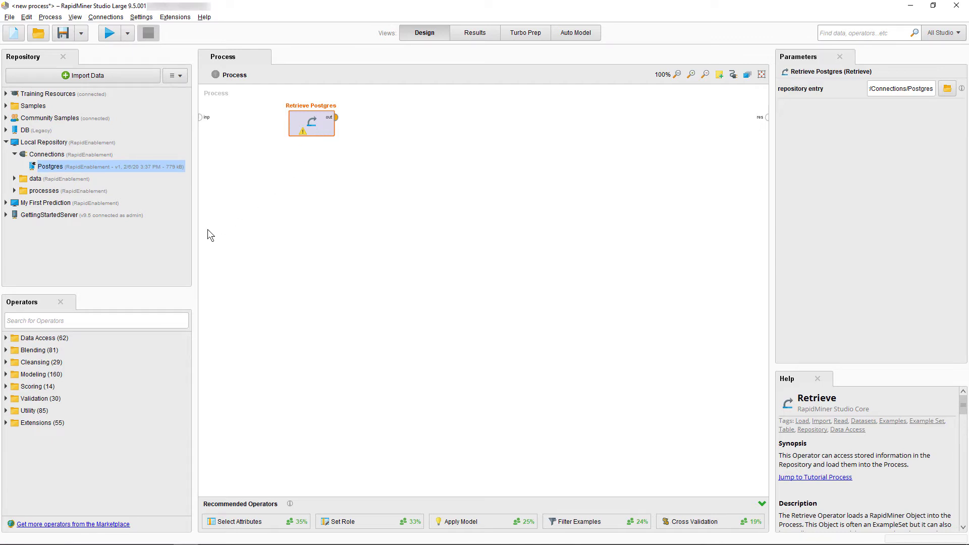
{"action": "left_click_drag", "start_coordinate": [20, 337], "coordinate": [5, 336]}
{"action": "left_click", "coordinate": [6, 338]}
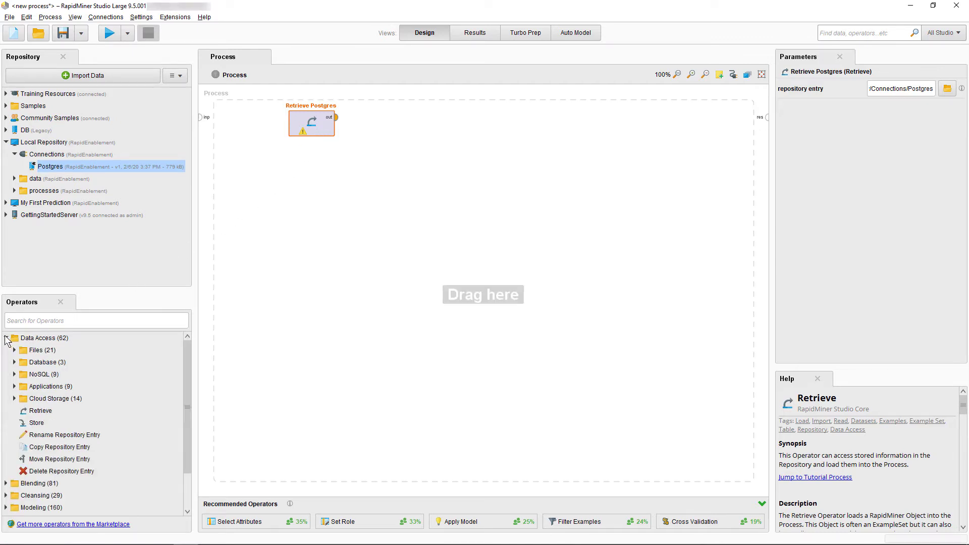
{"action": "left_click", "coordinate": [15, 362]}
{"action": "left_click_drag", "start_coordinate": [59, 374], "coordinate": [467, 191]}
{"action": "left_click_drag", "start_coordinate": [489, 122], "coordinate": [489, 122]}
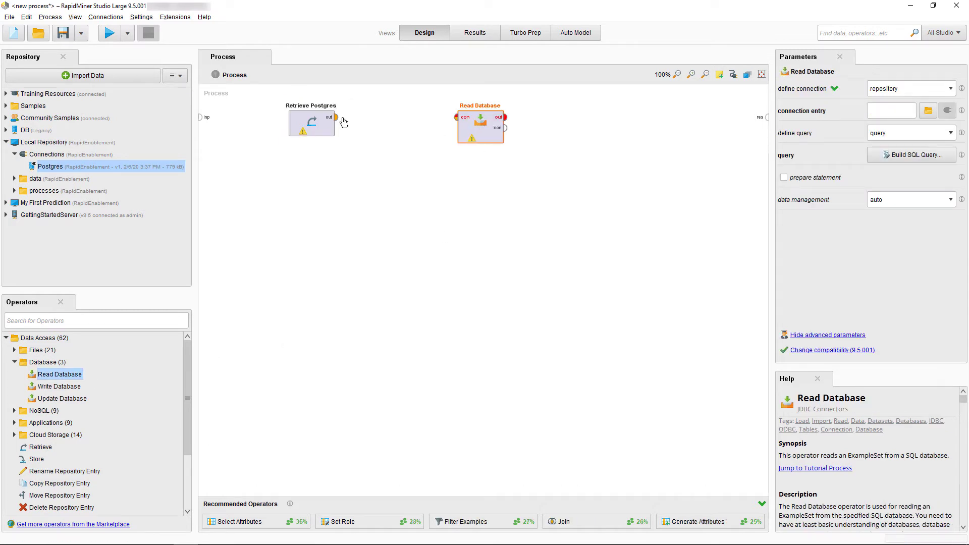
- Wire Retrieve Postgres into Read Database, send its output to results, and show its query options
{"action": "left_click", "coordinate": [336, 117]}
{"action": "left_click", "coordinate": [457, 118]}
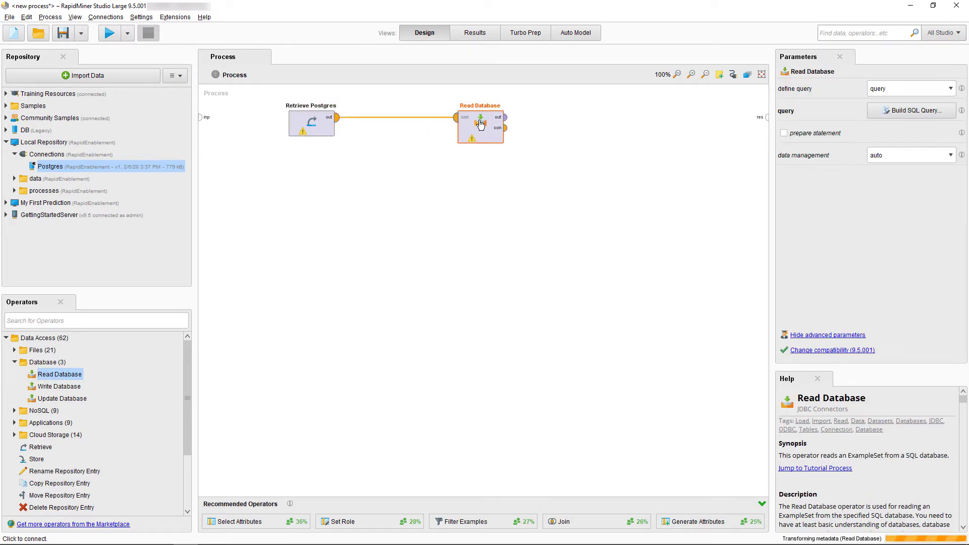
{"action": "left_click", "coordinate": [506, 117]}
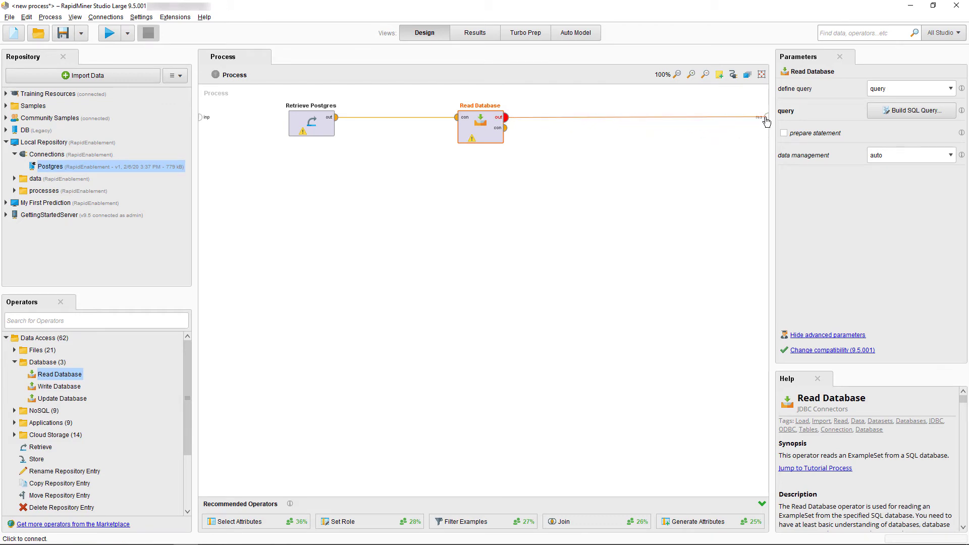
{"action": "left_click", "coordinate": [767, 117]}
{"action": "left_click", "coordinate": [488, 126]}
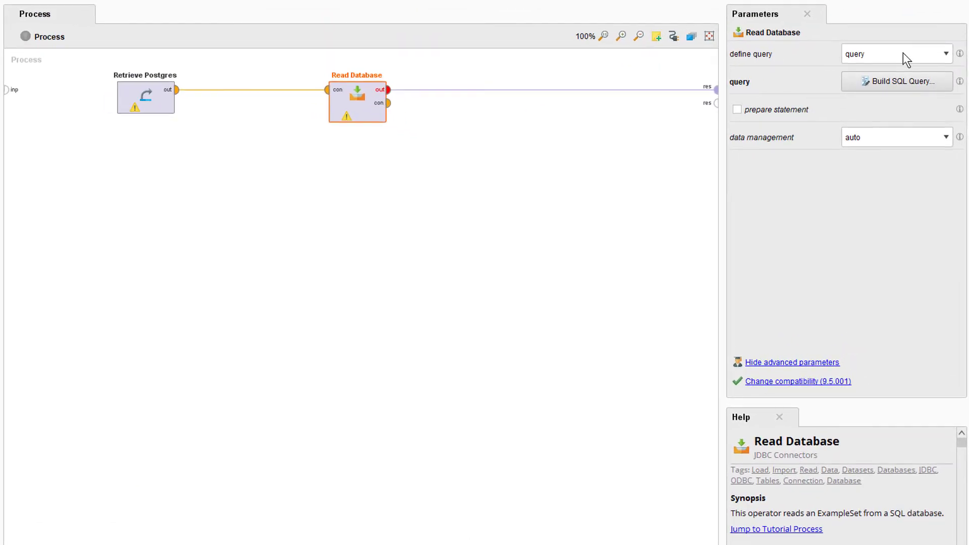
{"action": "left_click", "coordinate": [904, 52]}
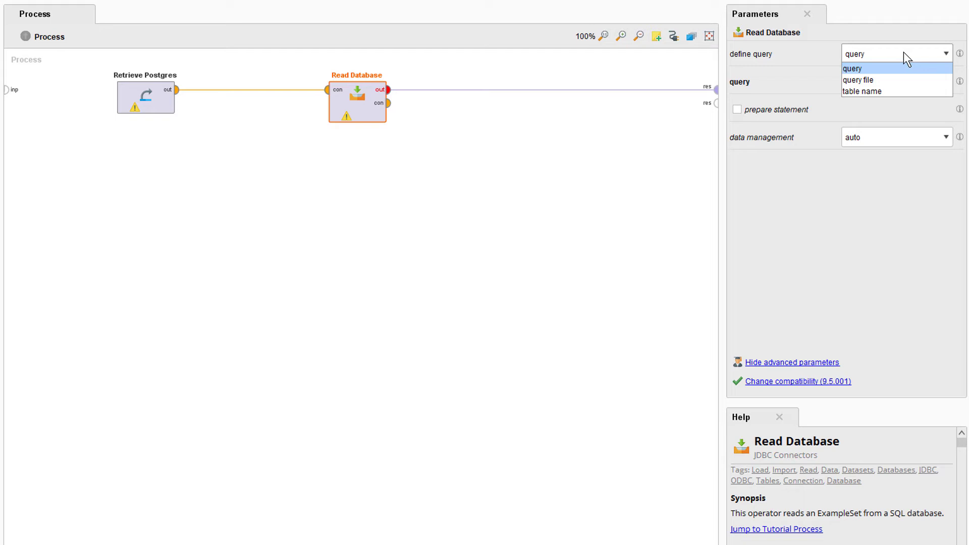
- Build a query selecting all of public.employees and run it, getting 9 examples
{"action": "left_click", "coordinate": [904, 53]}
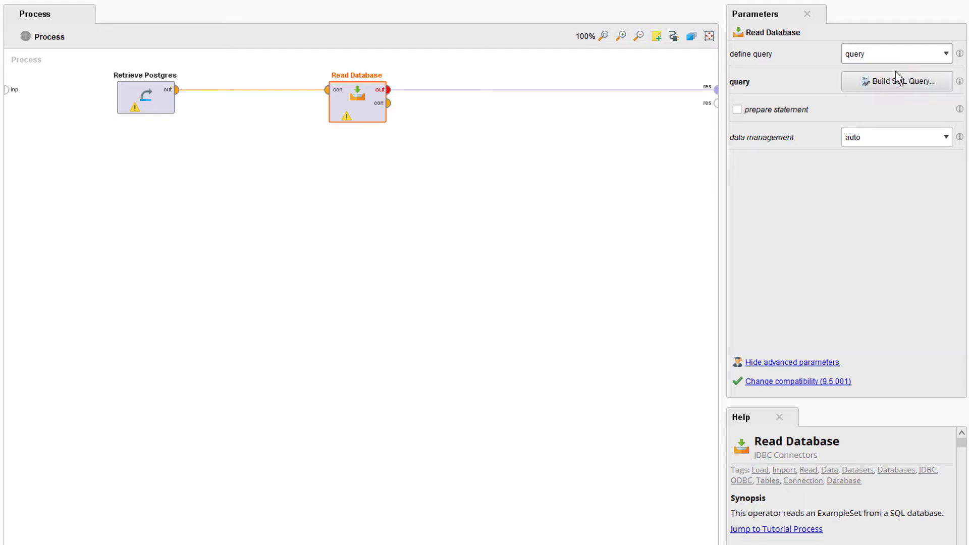
{"action": "left_click", "coordinate": [888, 82]}
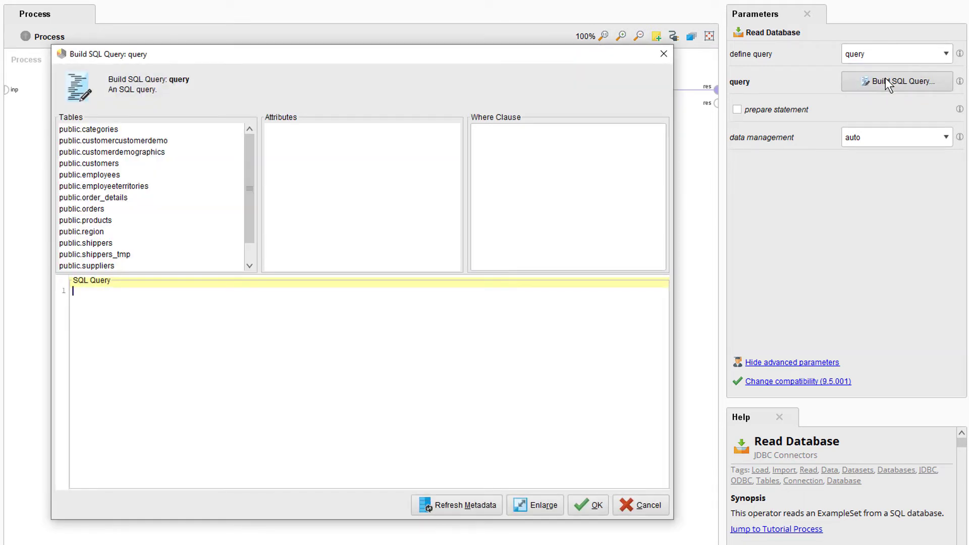
{"action": "left_click", "coordinate": [90, 175]}
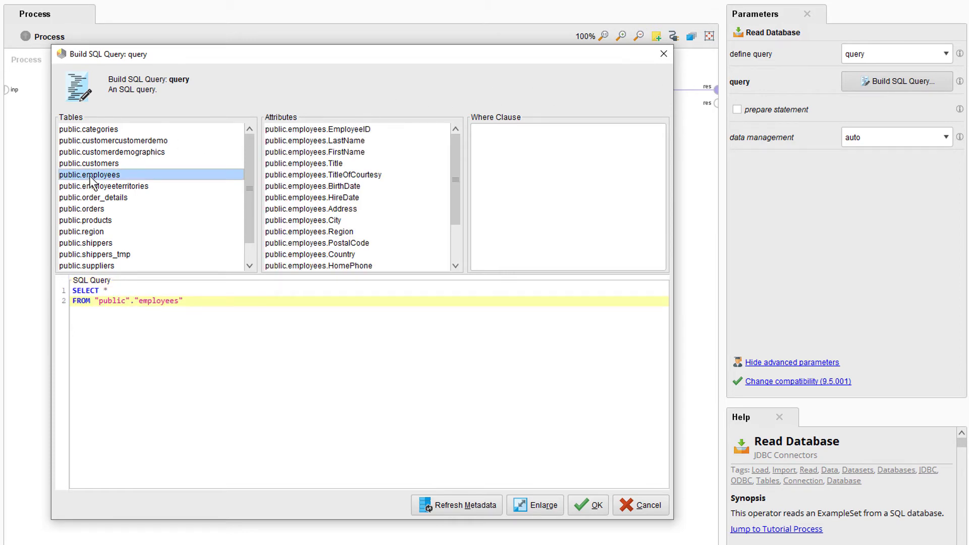
{"action": "left_click", "coordinate": [578, 511]}
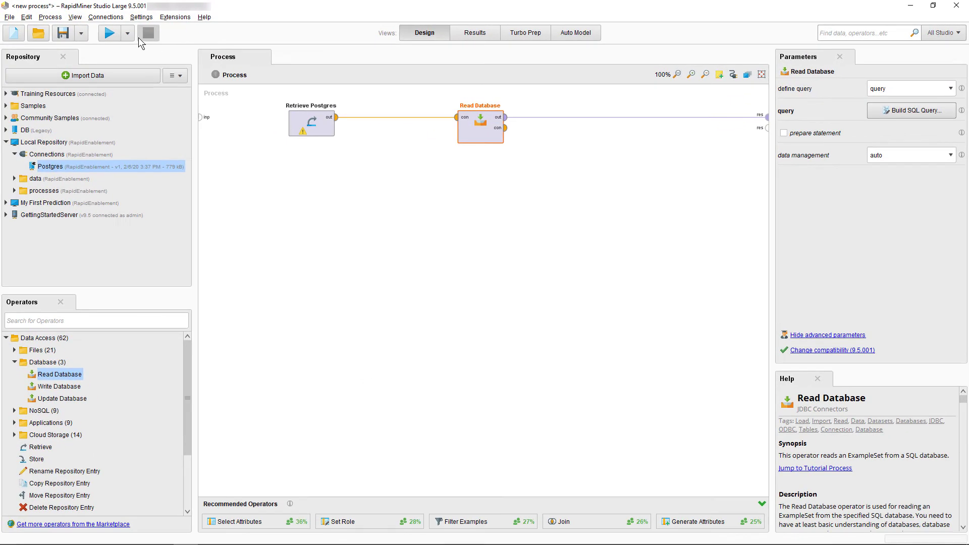
{"action": "left_click", "coordinate": [110, 34]}
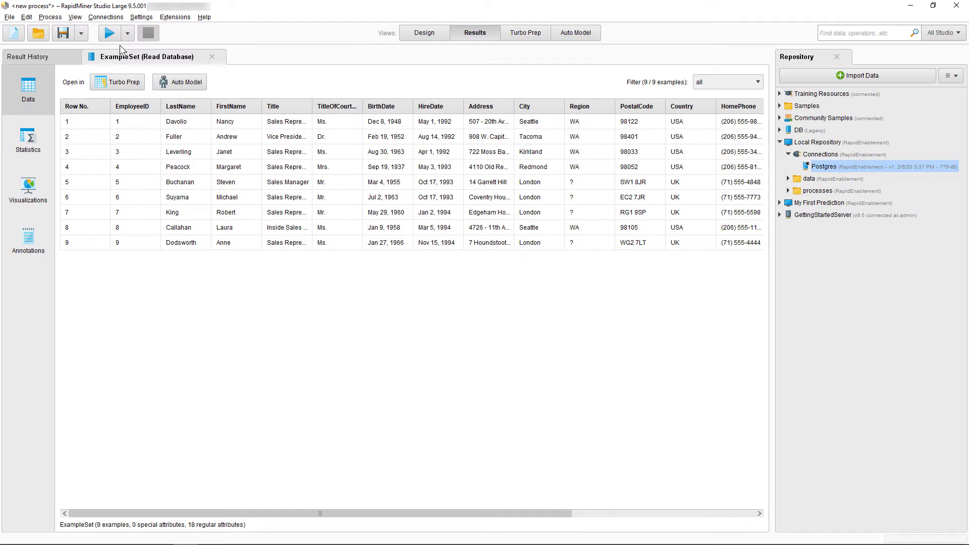
- Return to the Design view and open the Postgres connection for editing
{"action": "left_click", "coordinate": [427, 35]}
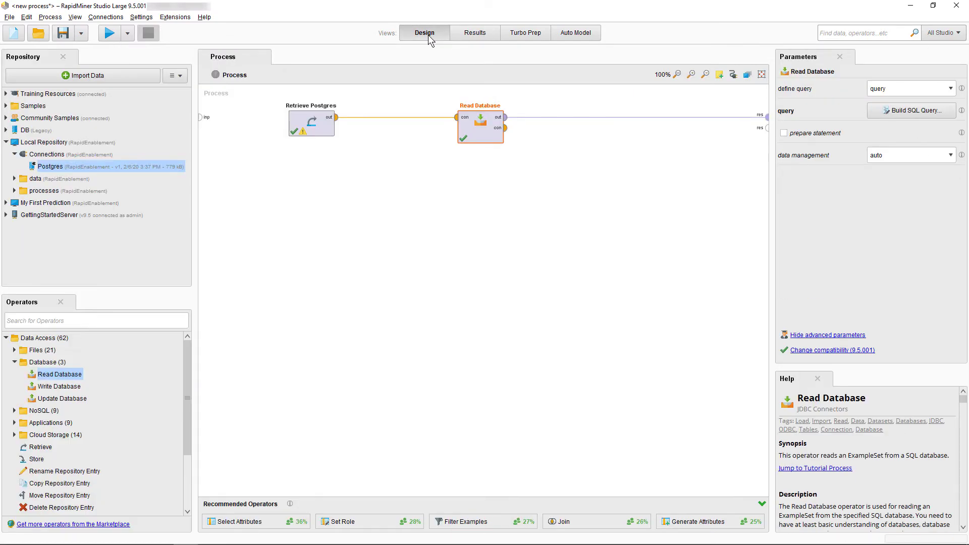
{"action": "right_click", "coordinate": [57, 167]}
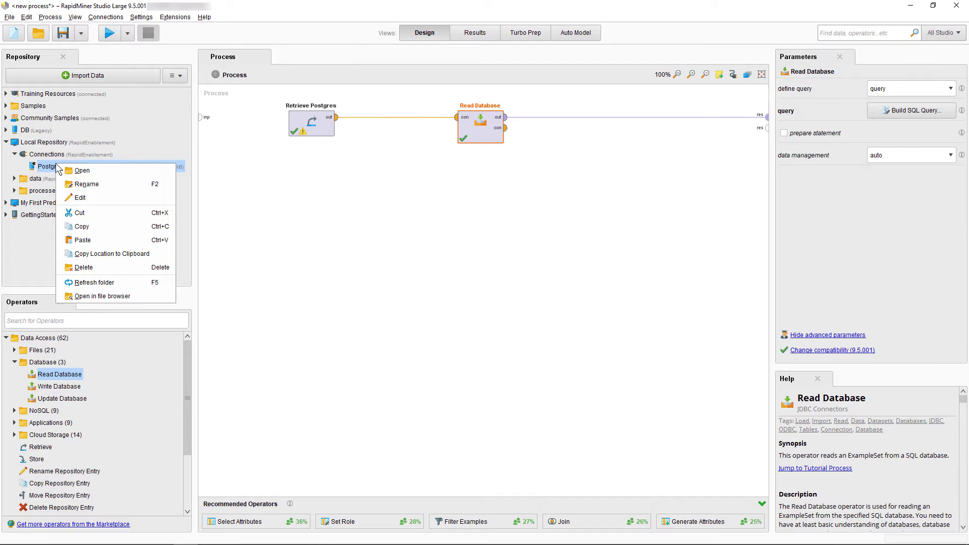
{"action": "left_click", "coordinate": [99, 197]}
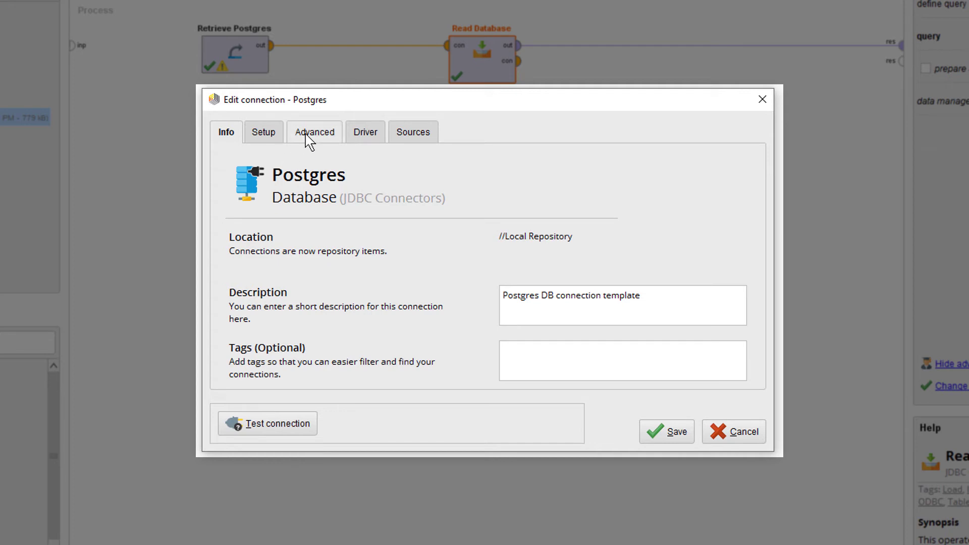
- Add a blank property under Advanced, leaving its name unselected
{"action": "left_click", "coordinate": [309, 139]}
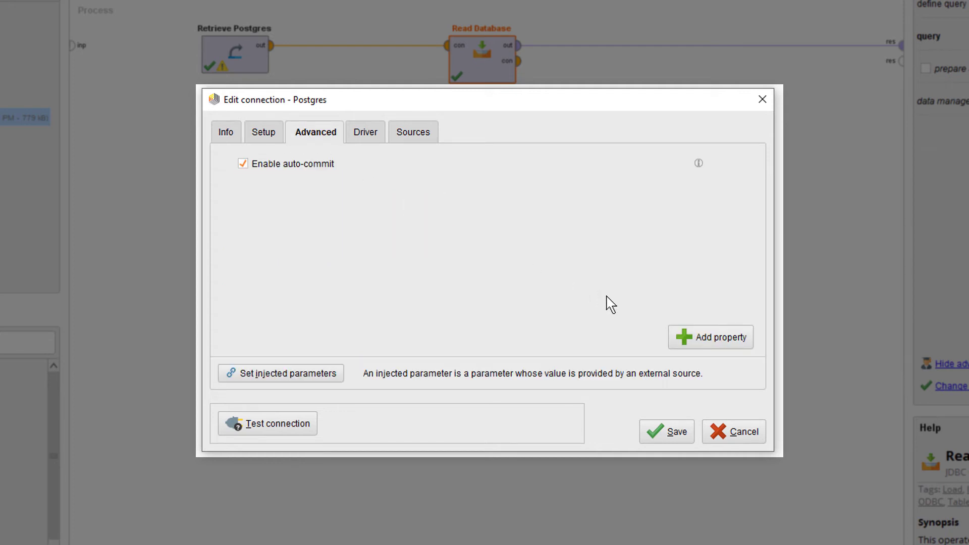
{"action": "left_click", "coordinate": [697, 339]}
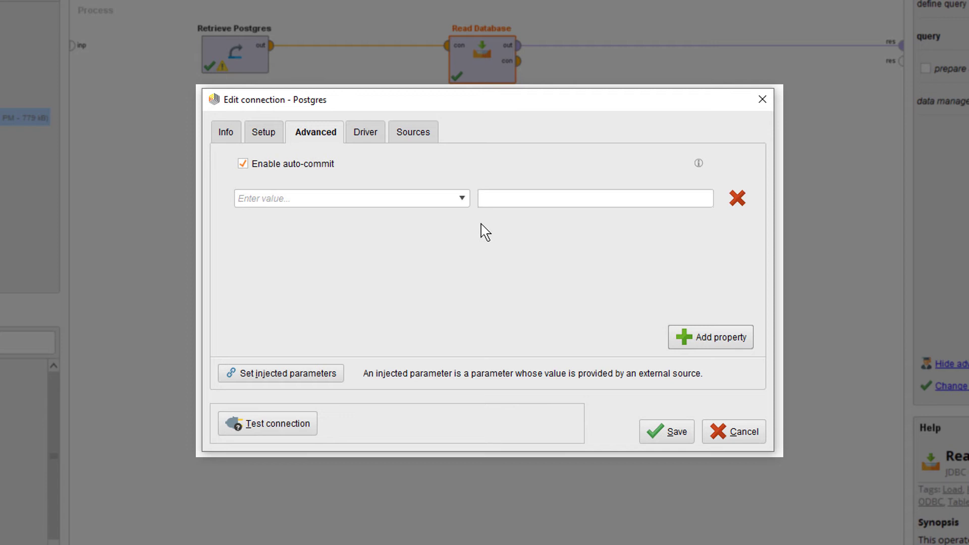
{"action": "left_click", "coordinate": [463, 200]}
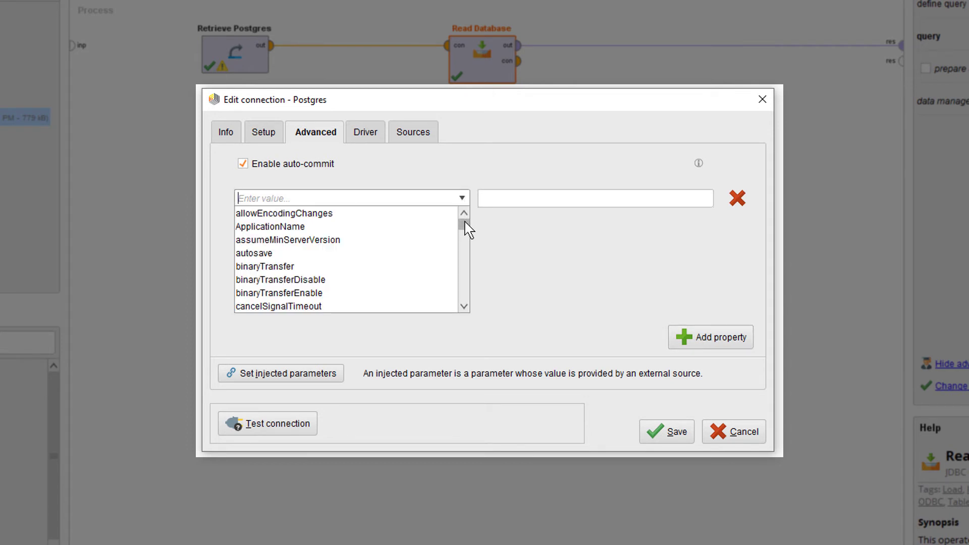
{"action": "mouse_move", "coordinate": [463, 222]}
{"action": "left_mouse_down"}
{"action": "mouse_move", "coordinate": [463, 298]}
{"action": "mouse_move", "coordinate": [465, 219]}
{"action": "left_mouse_up"}
{"action": "left_click", "coordinate": [461, 196]}
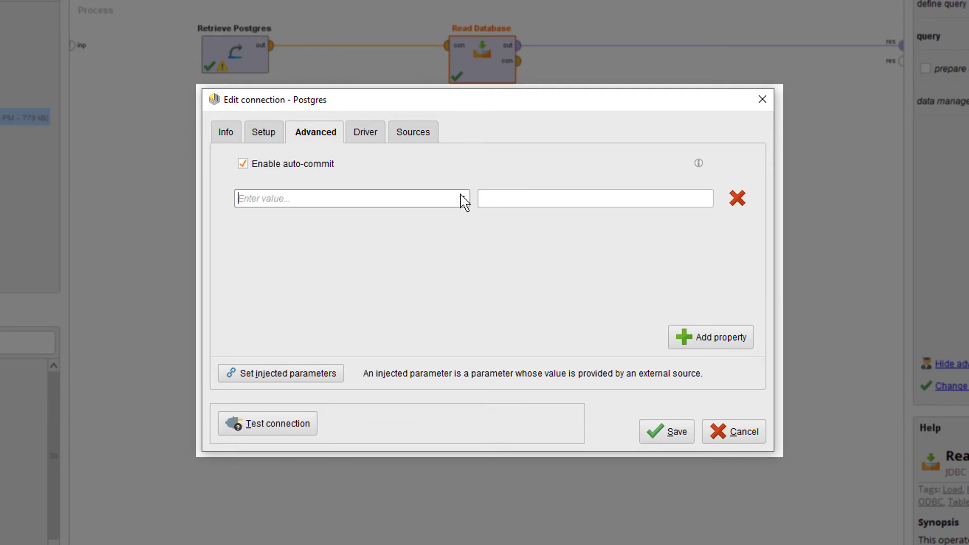
- Remove the blank property and clear the stored user, password and database values
{"action": "left_click", "coordinate": [739, 200]}
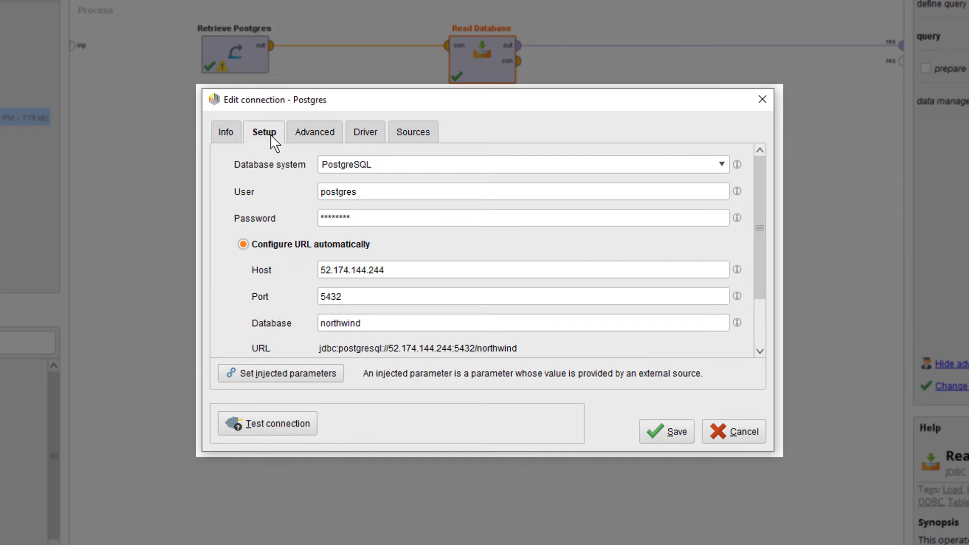
{"action": "left_click_drag", "start_coordinate": [364, 188], "coordinate": [278, 181]}
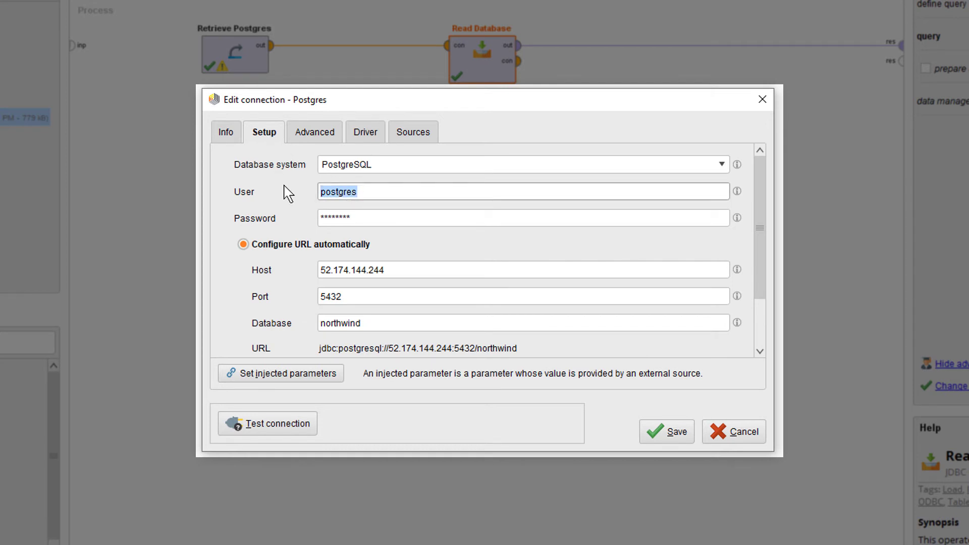
{"action": "key", "text": "BackSpace"}
{"action": "left_click_drag", "start_coordinate": [382, 224], "coordinate": [305, 223]}
{"action": "key", "text": "BackSpace"}
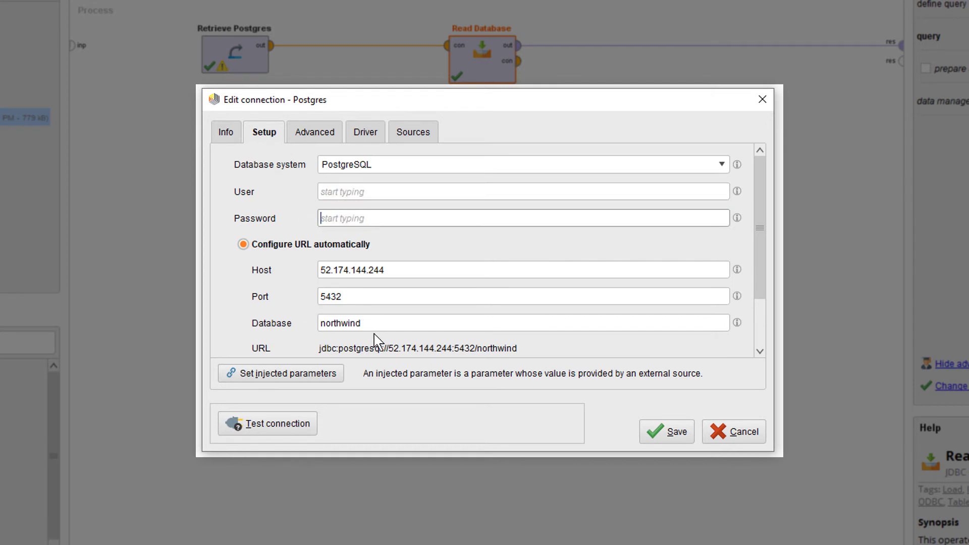
{"action": "left_click_drag", "start_coordinate": [374, 327], "coordinate": [309, 324]}
{"action": "key", "text": "BackSpace"}
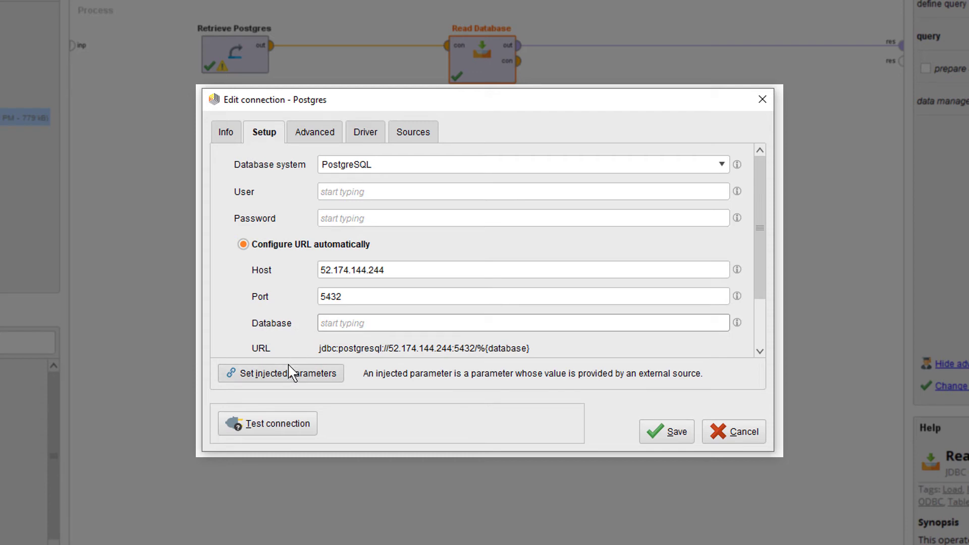
- Inject User, Password and Database from Macros and save the connection
{"action": "left_click", "coordinate": [290, 373]}
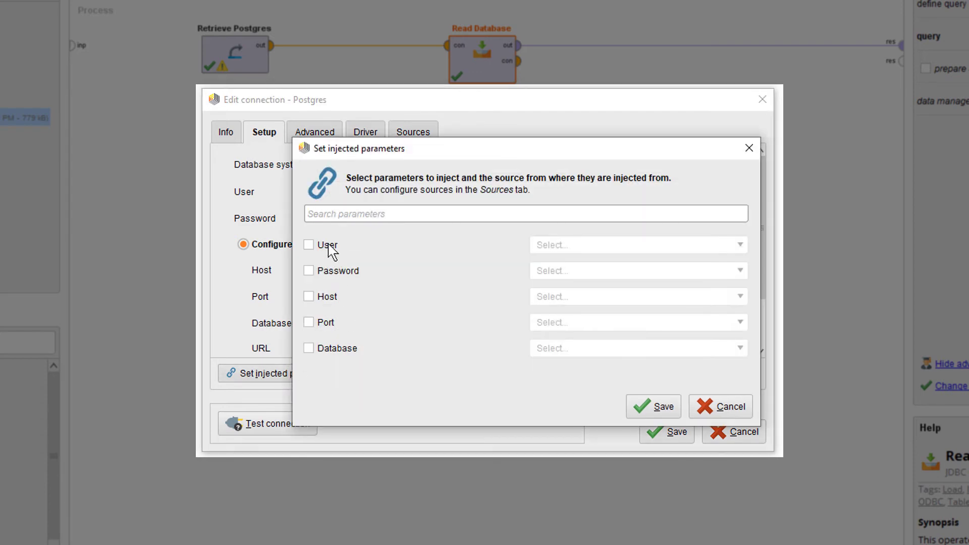
{"action": "left_click", "coordinate": [329, 245]}
{"action": "left_click", "coordinate": [334, 272]}
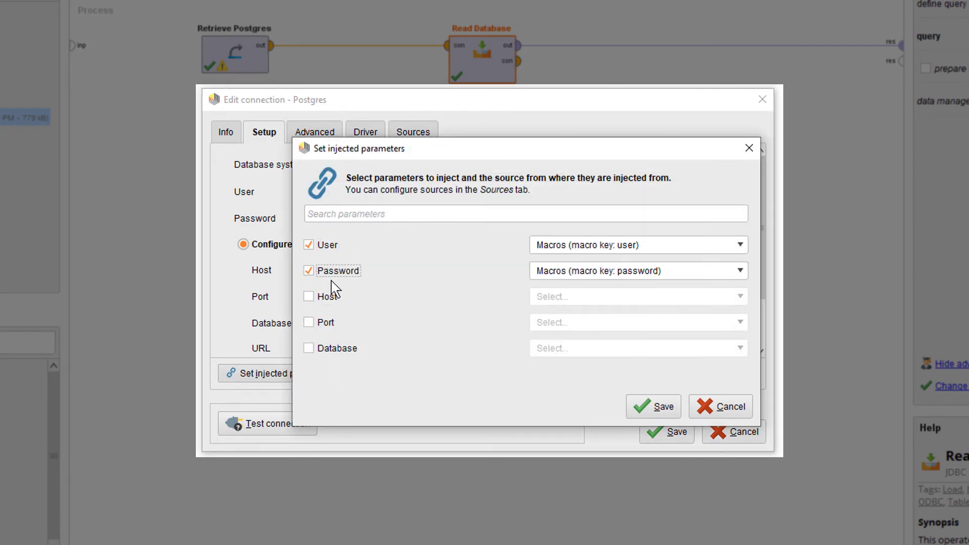
{"action": "left_click", "coordinate": [332, 348]}
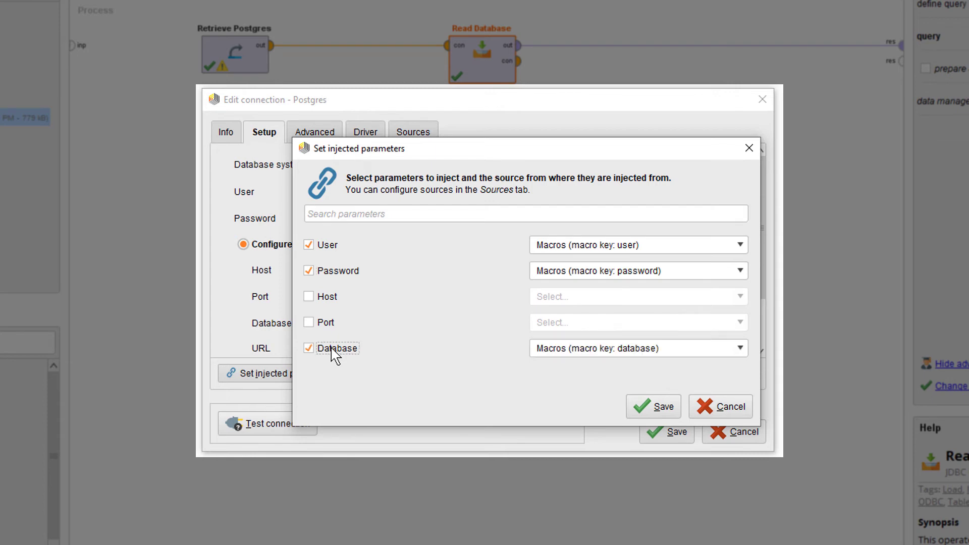
{"action": "left_click", "coordinate": [640, 408]}
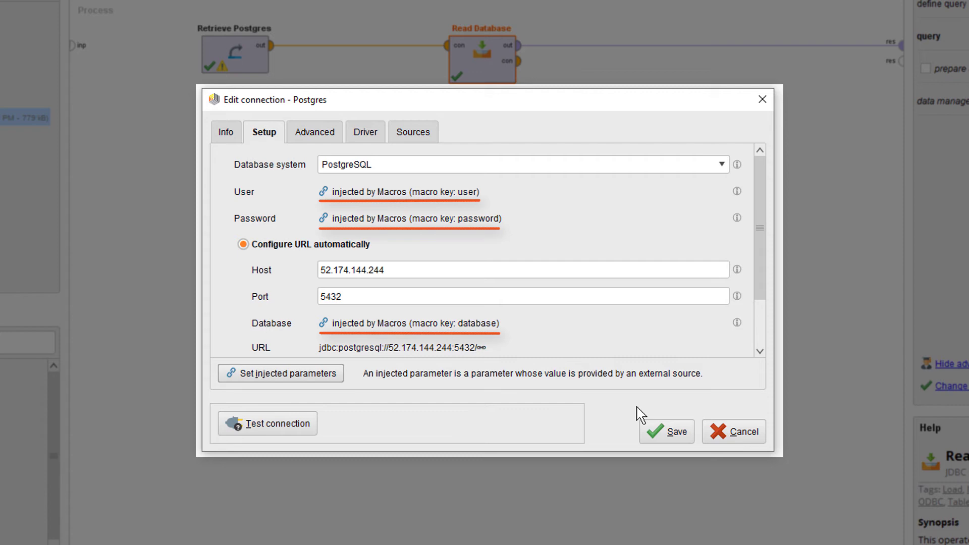
- Set the Macros prefix to PostGres, test the connection (missing password), then save it
{"action": "left_click", "coordinate": [430, 137]}
{"action": "type", "text": "PosGres"}
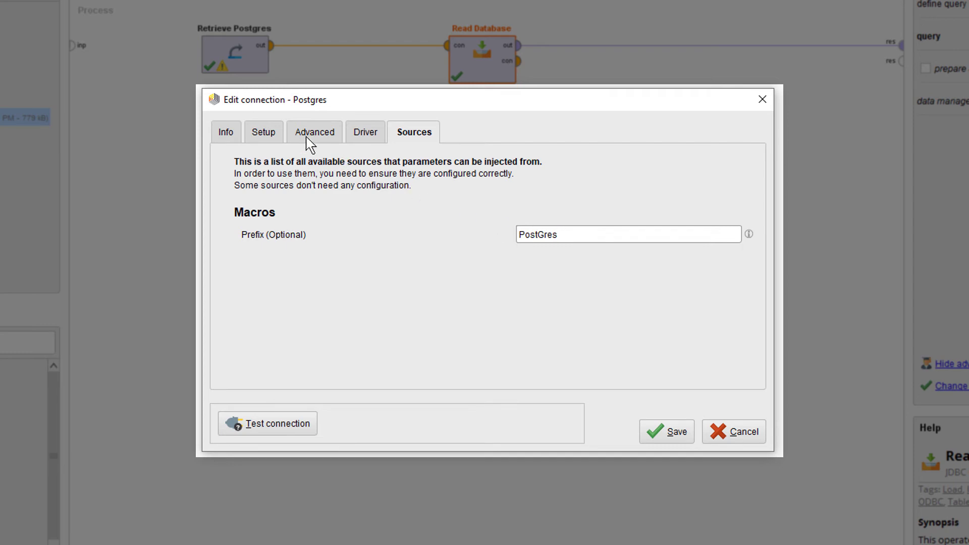
{"action": "left_click", "coordinate": [277, 132]}
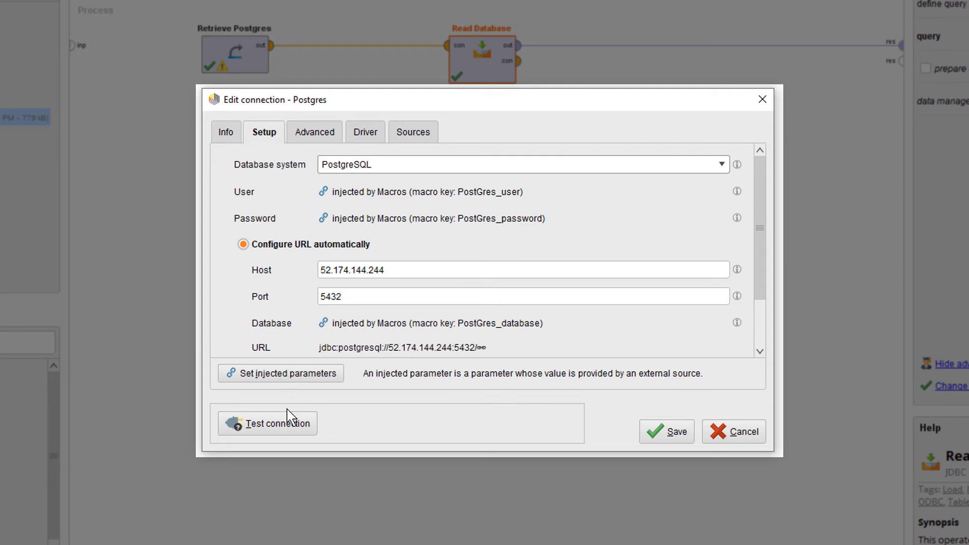
{"action": "left_click", "coordinate": [288, 427]}
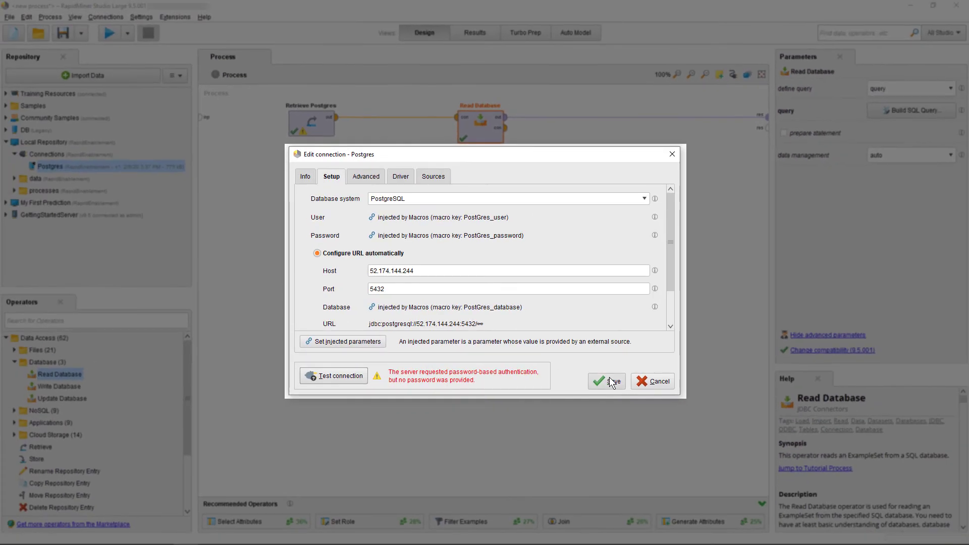
{"action": "left_click", "coordinate": [671, 430]}
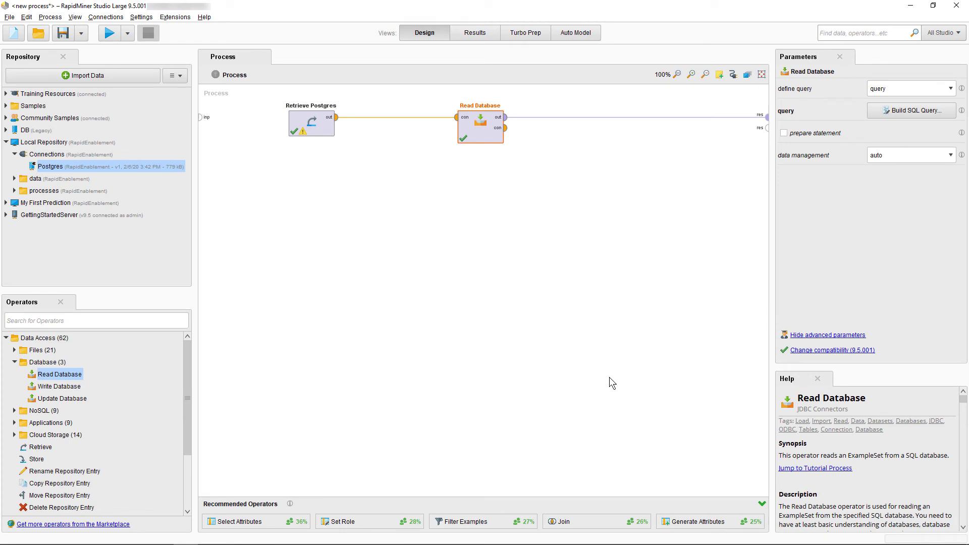
- Insert Set Macros between Retrieve Postgres and Read Database and define PostGres_user as postgres
{"action": "left_click", "coordinate": [6, 337]}
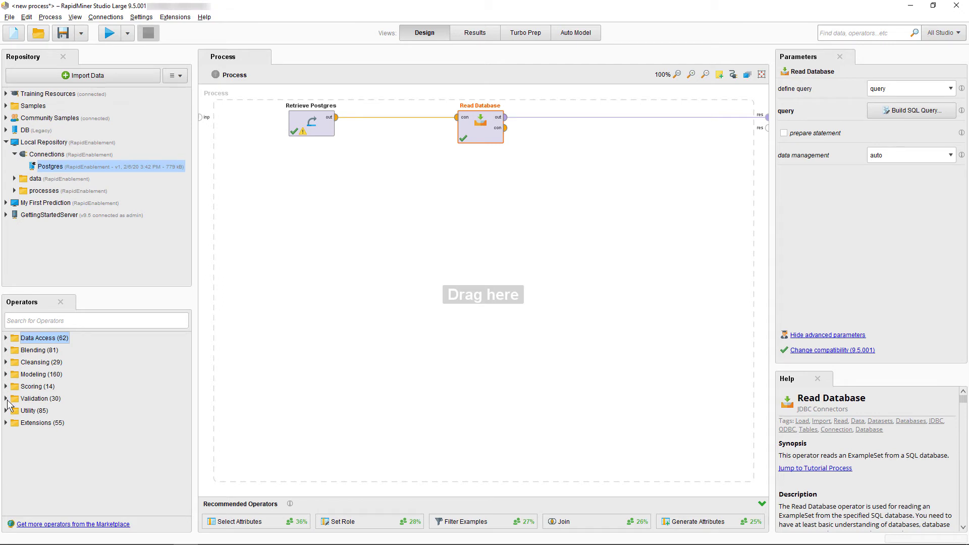
{"action": "left_click", "coordinate": [6, 410]}
{"action": "left_click", "coordinate": [14, 388]}
{"action": "left_click_drag", "start_coordinate": [52, 413], "coordinate": [389, 122]}
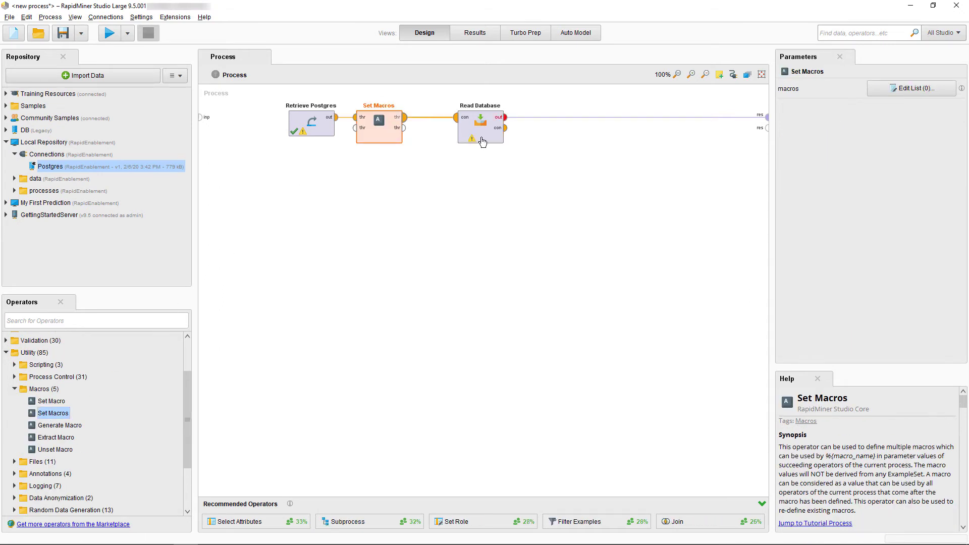
{"action": "left_click", "coordinate": [906, 90]}
{"action": "left_click", "coordinate": [418, 212]}
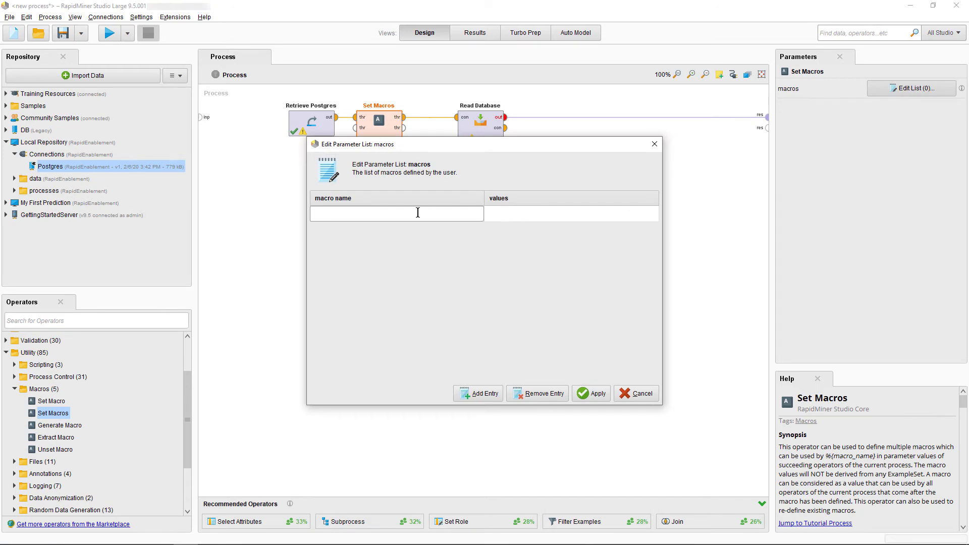
{"action": "type", "text": "PostGres_user"}
{"action": "left_click", "coordinate": [511, 216]}
{"action": "type", "text": "postgres"}
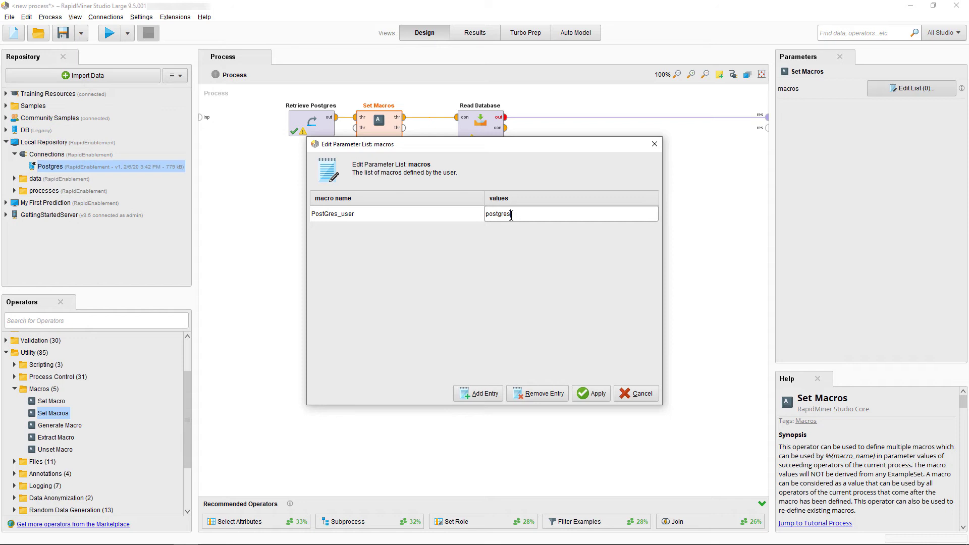
{"action": "left_click", "coordinate": [480, 393]}
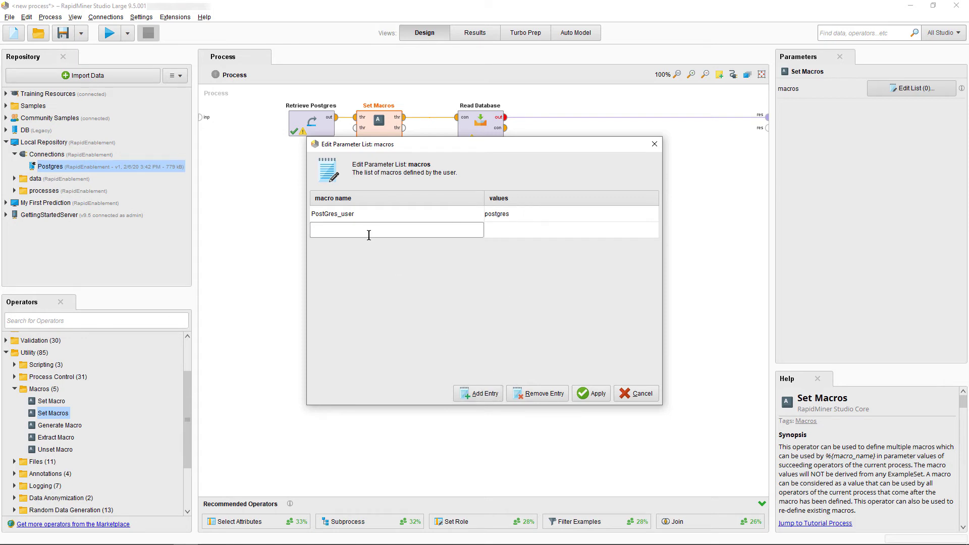
- Add PostGres_password with the password and PostGres_database as northwind, then apply
{"action": "type", "text": "PostGres_user"}
{"action": "key", "text": "shift+Left"}
{"action": "key", "text": "shift+Left"}
{"action": "key", "text": "shift+Left"}
{"action": "key", "text": "shift+Left"}
{"action": "type", "text": "password"}
{"action": "left_click", "coordinate": [486, 230]}
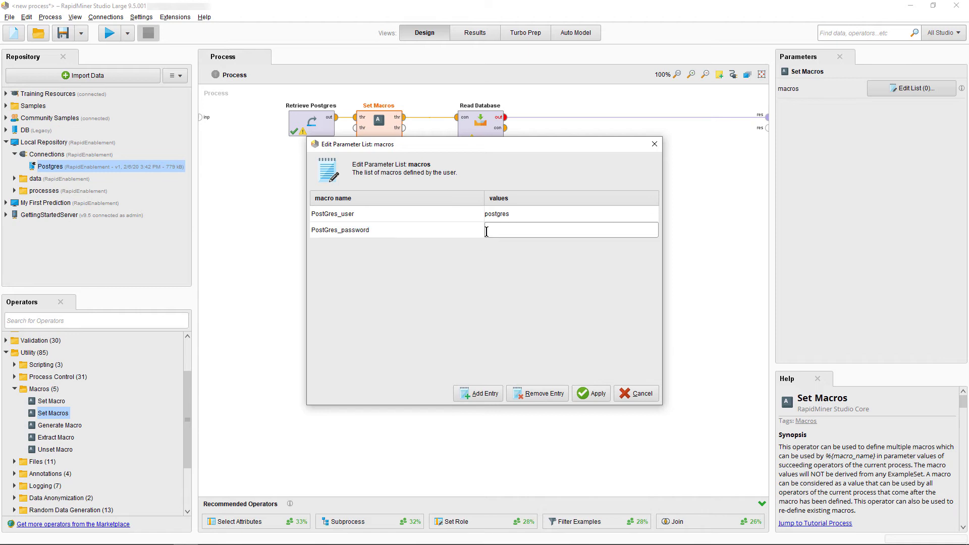
{"action": "type", "text": "postgres"}
{"action": "left_click", "coordinate": [474, 394]}
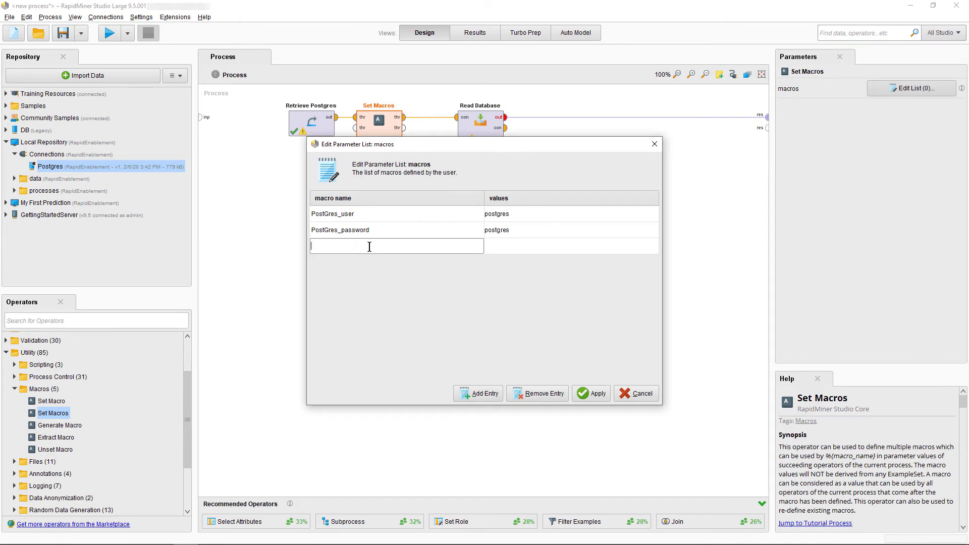
{"action": "type", "text": "PostGres_database"}
{"action": "left_click", "coordinate": [493, 249]}
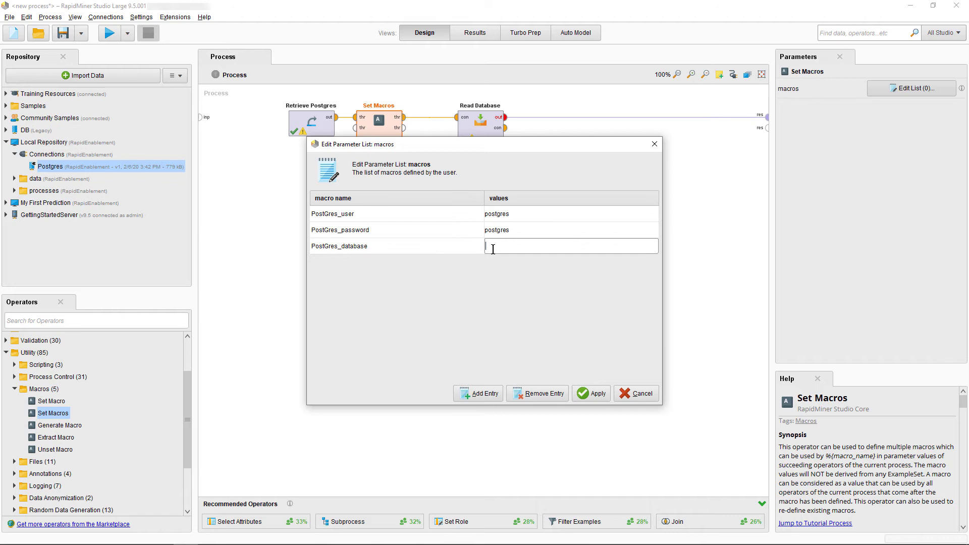
{"action": "type", "text": "northwind"}
{"action": "left_click", "coordinate": [594, 393]}
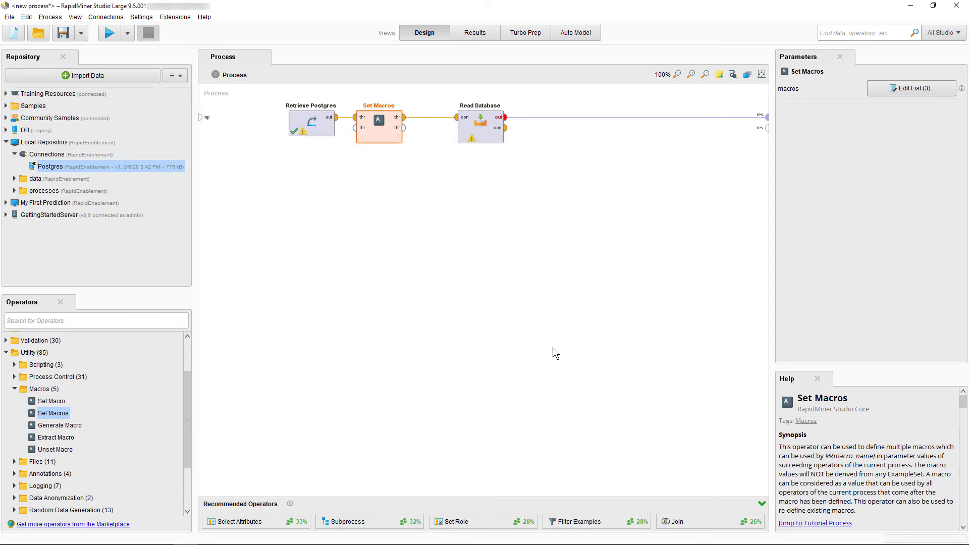
- Run the process to confirm it returns the 9-example employees ExampleSet, then go back to Design
{"action": "left_click", "coordinate": [110, 34]}
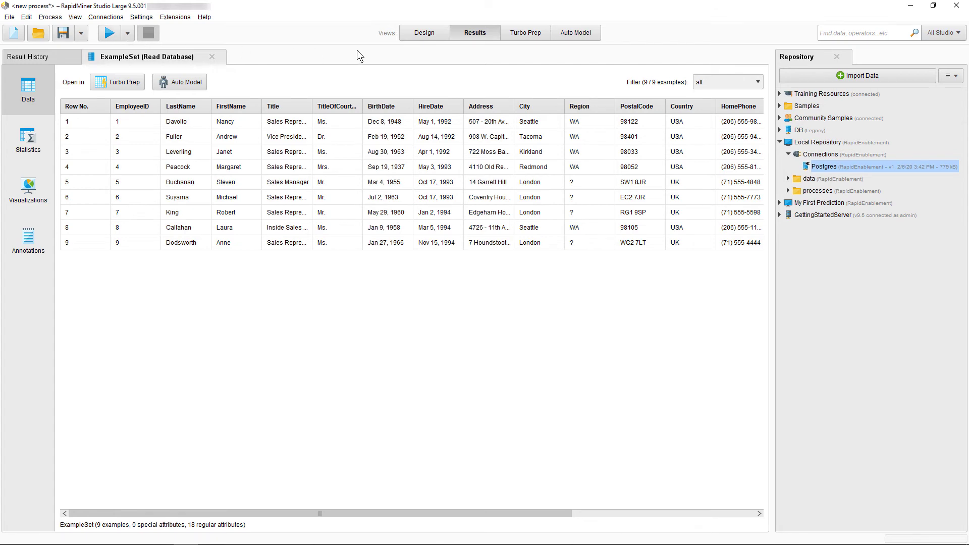
{"action": "left_click", "coordinate": [423, 33]}
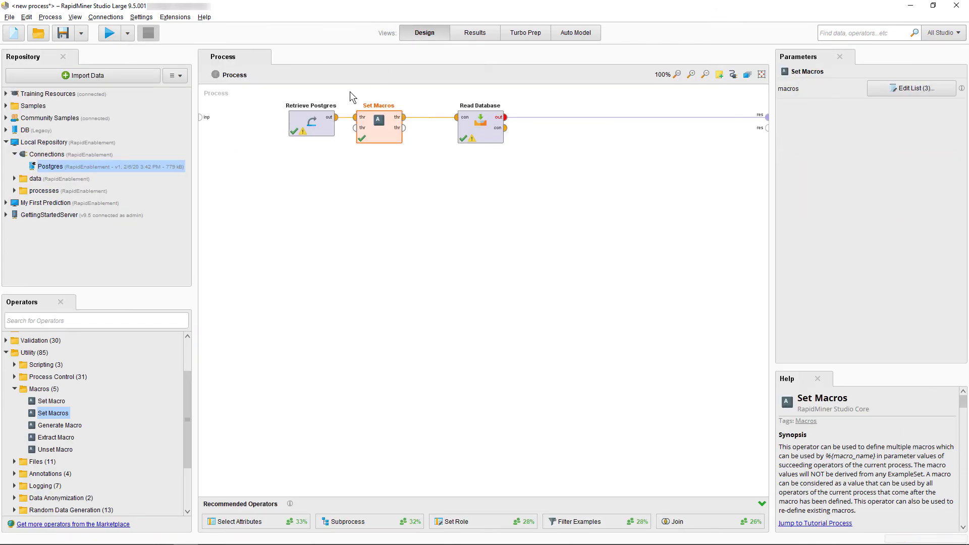
- Copy the local Postgres connection and paste it into GettingStartedServer's Connections folder
{"action": "right_click", "coordinate": [41, 169]}
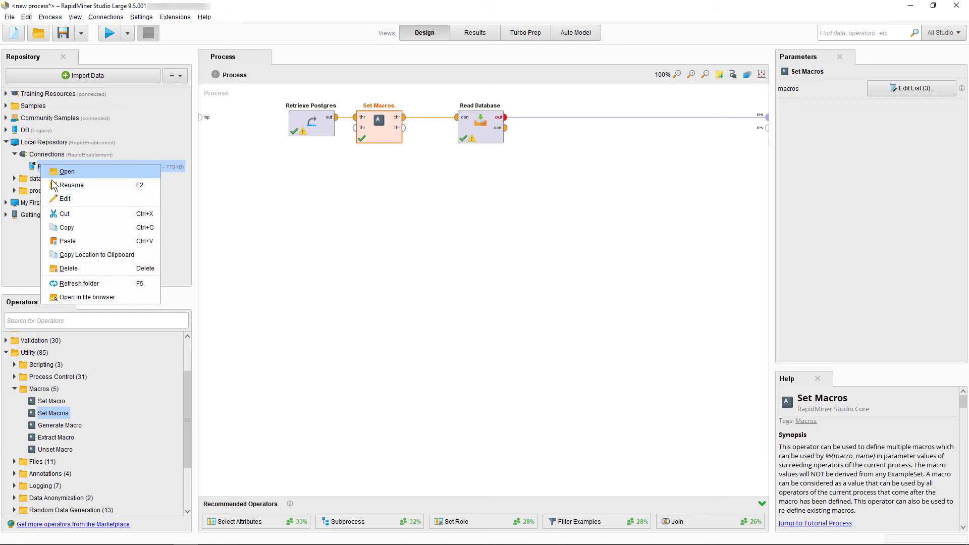
{"action": "left_click", "coordinate": [75, 231]}
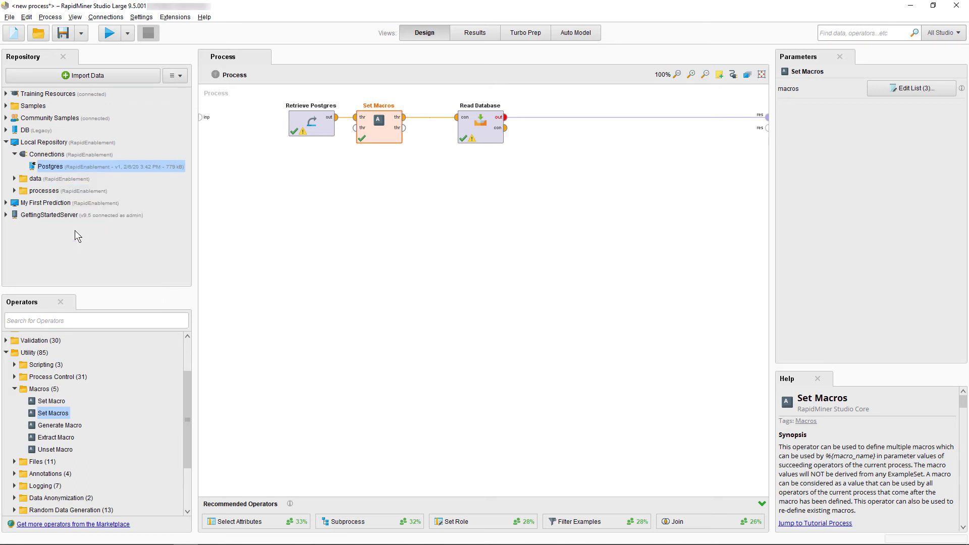
{"action": "left_click", "coordinate": [6, 215]}
{"action": "right_click", "coordinate": [42, 228]}
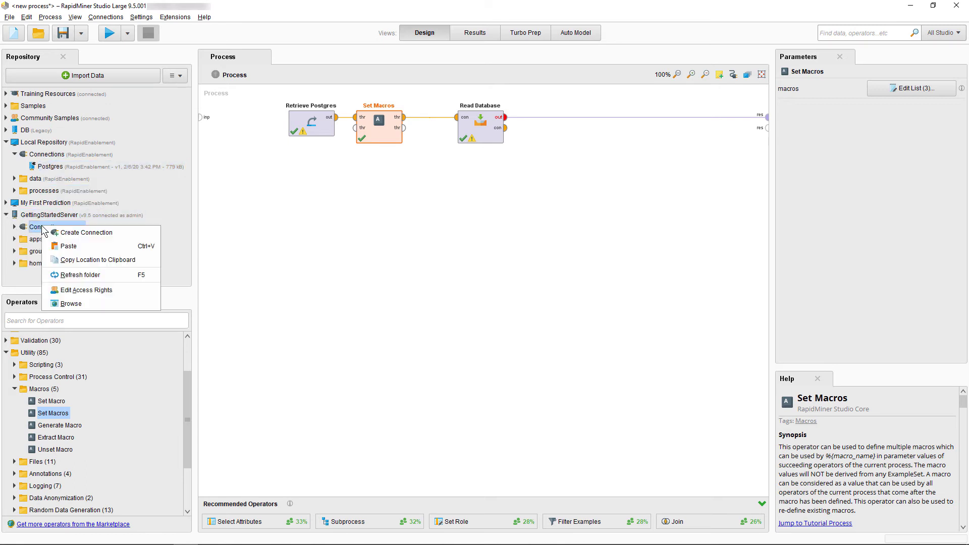
{"action": "left_click", "coordinate": [68, 245]}
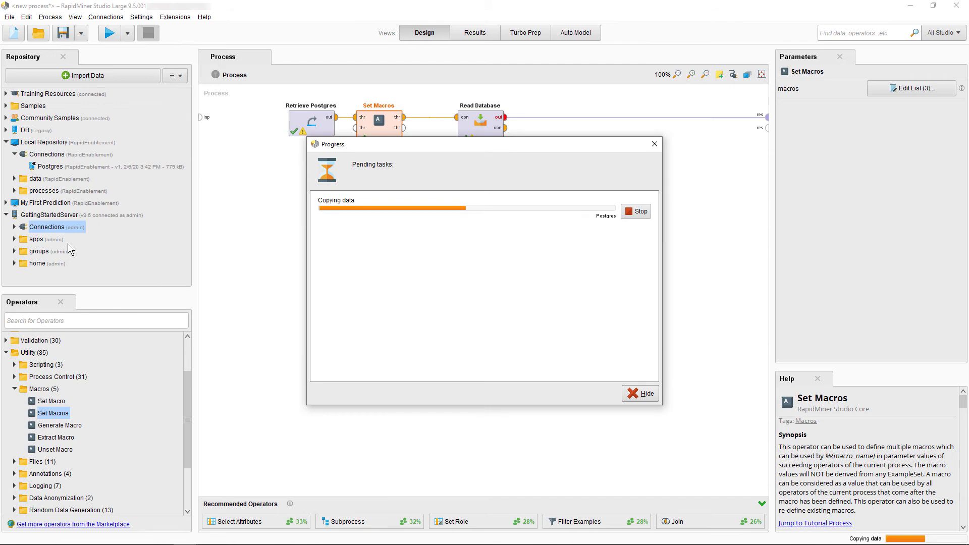
{"action": "left_click", "coordinate": [16, 228]}
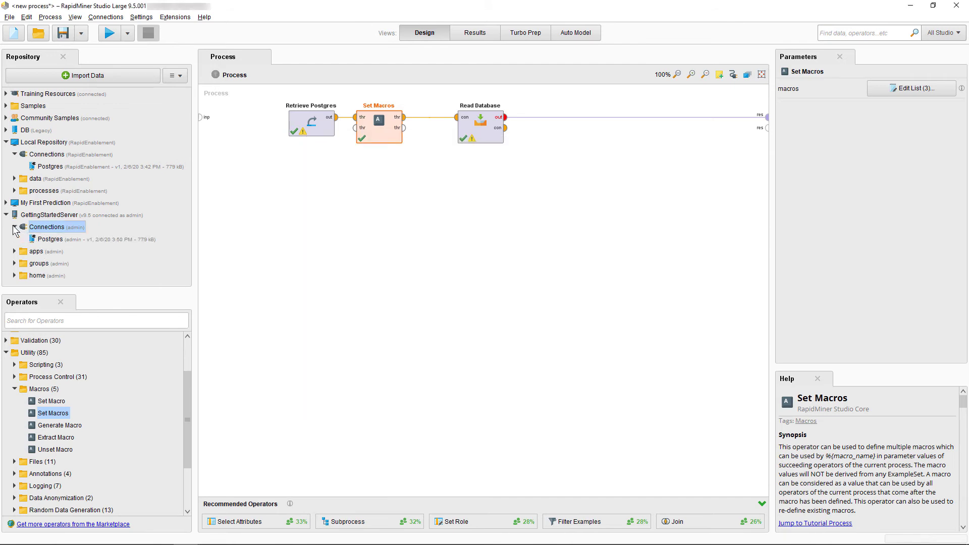
{"action": "right_click", "coordinate": [51, 239]}
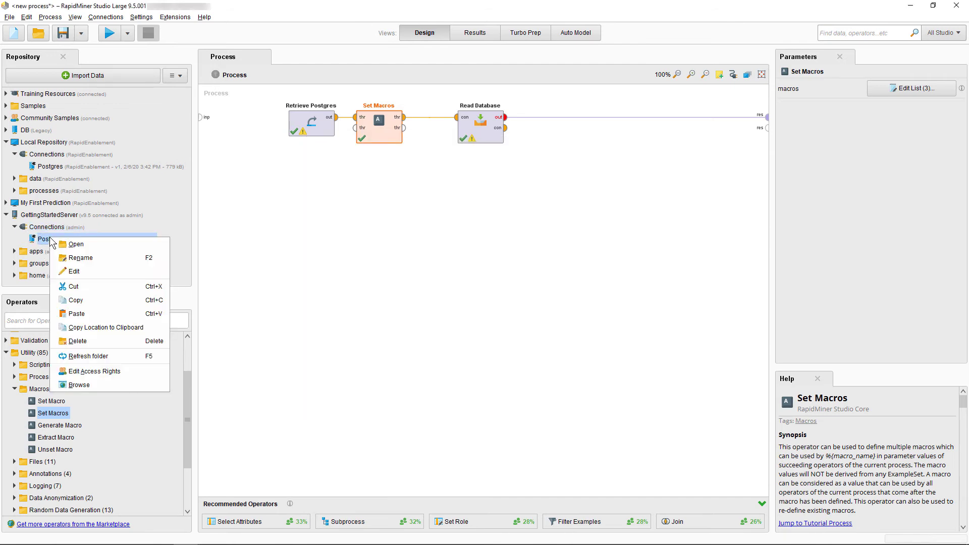
- Add group DataScientist7 to the server Postgres connection's access rights with Read and Execute granted
{"action": "left_click", "coordinate": [91, 374]}
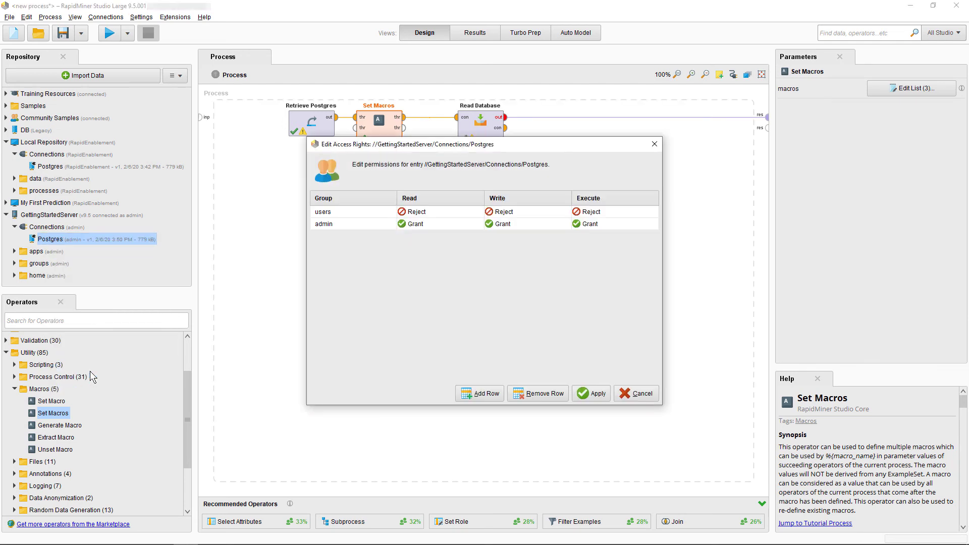
{"action": "left_click", "coordinate": [477, 393]}
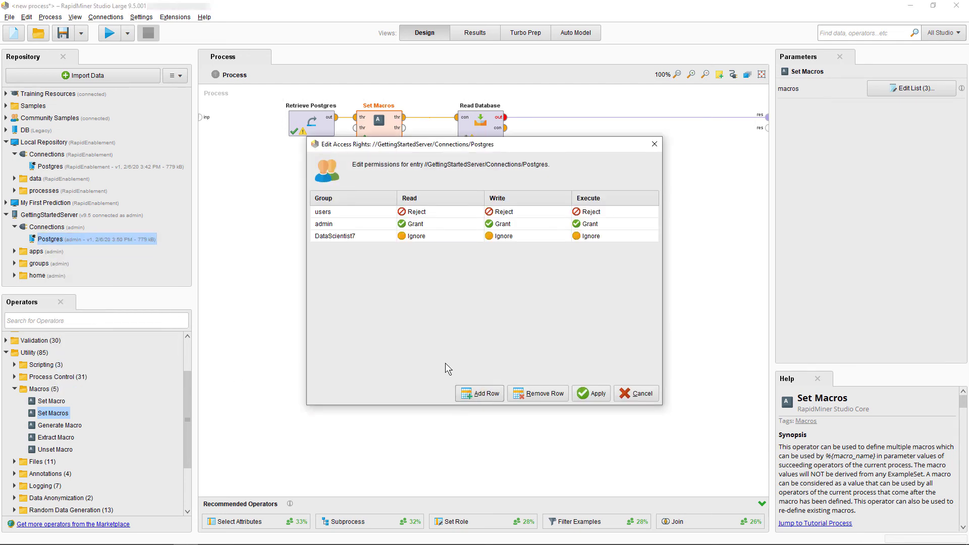
{"action": "left_click", "coordinate": [376, 237]}
{"action": "left_click", "coordinate": [374, 248]}
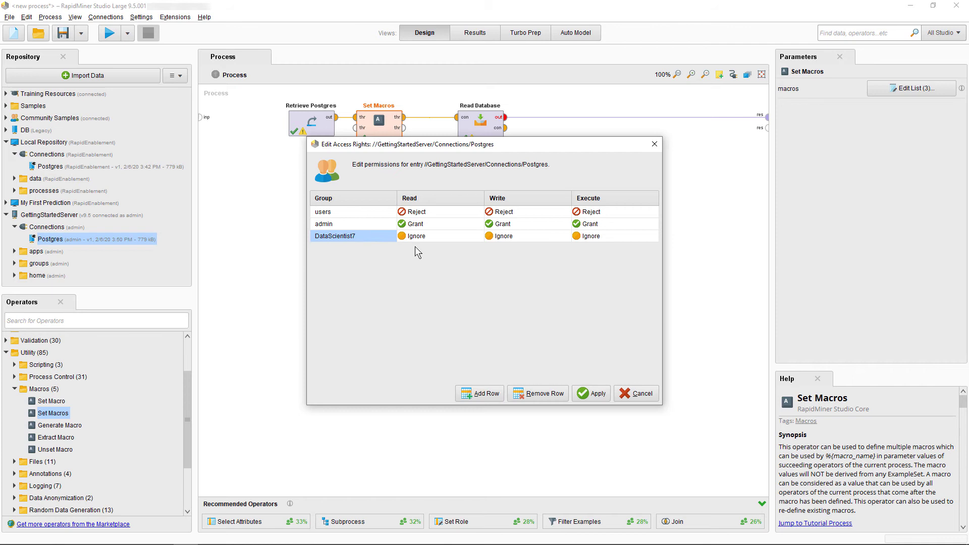
{"action": "left_click", "coordinate": [419, 237]}
{"action": "left_click", "coordinate": [419, 254]}
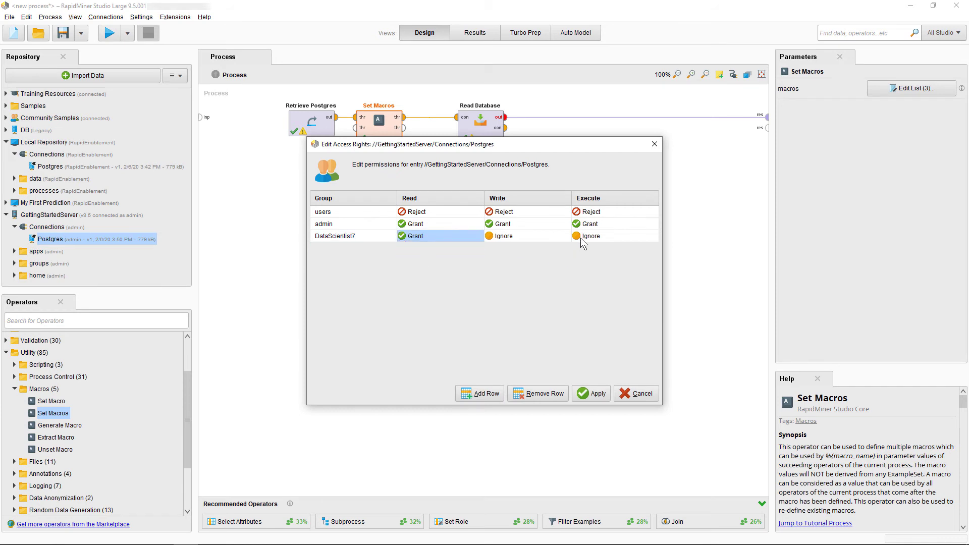
{"action": "left_click", "coordinate": [583, 239]}
{"action": "left_click", "coordinate": [589, 255]}
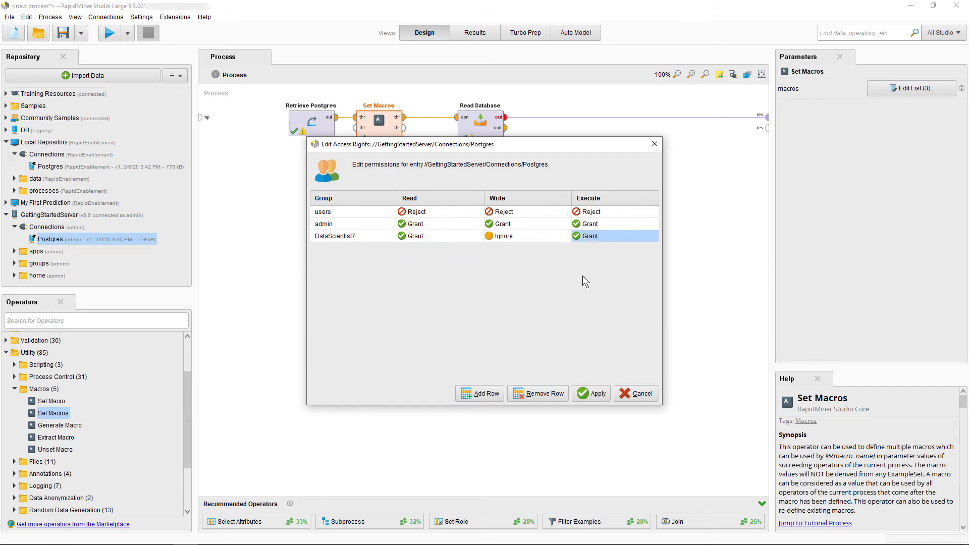
{"action": "left_click", "coordinate": [588, 393]}
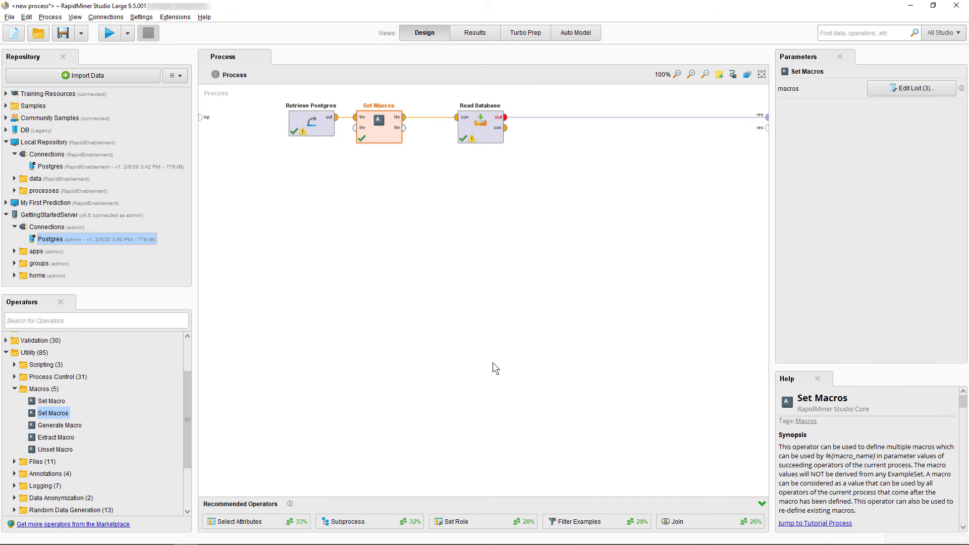
{"action": "right_click", "coordinate": [101, 239]}
{"action": "left_click", "coordinate": [134, 274]}
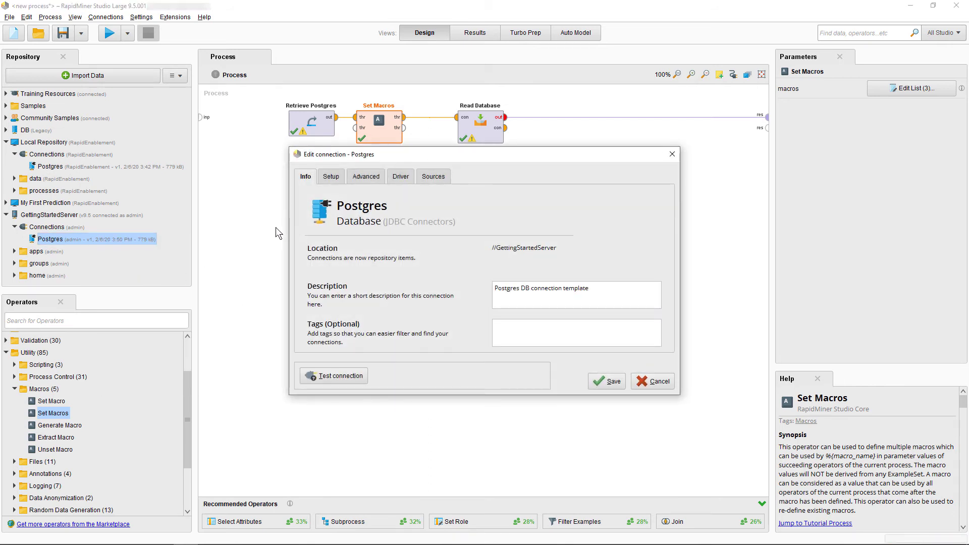
- Paste the PostGres_user, PostGres_password and PostGres_database macro notes into the description and save
{"action": "left_click", "coordinate": [590, 286]}
{"action": "key", "text": "ctrl+v"}
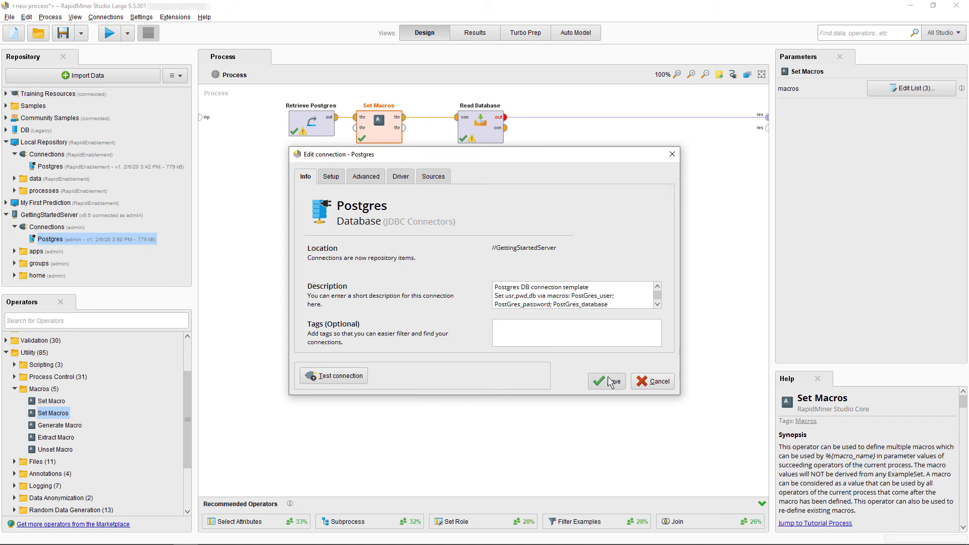
{"action": "left_click", "coordinate": [610, 382]}
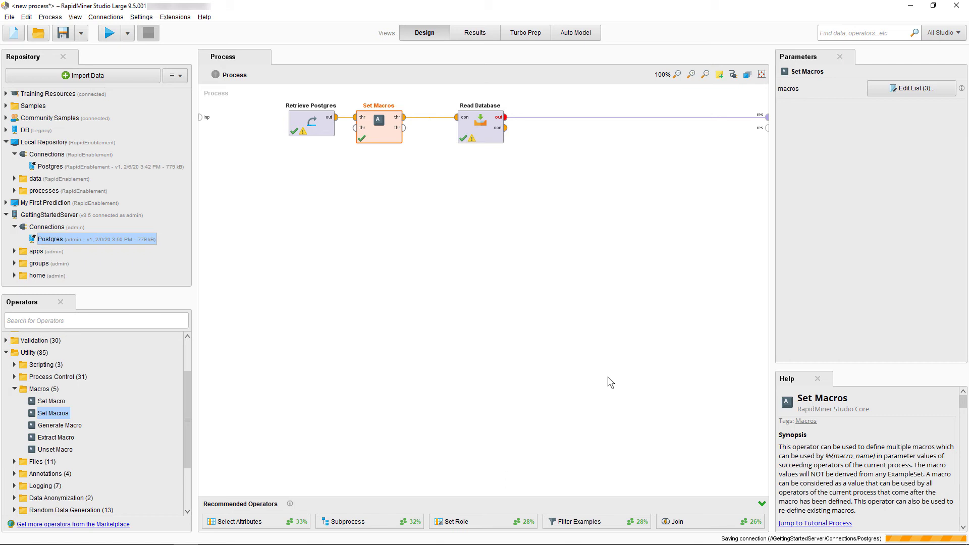
- Copy the server Postgres connection into its own Connections folder as an inserted copy, Postgres - 2
{"action": "right_click", "coordinate": [78, 235]}
{"action": "left_click", "coordinate": [76, 296]}
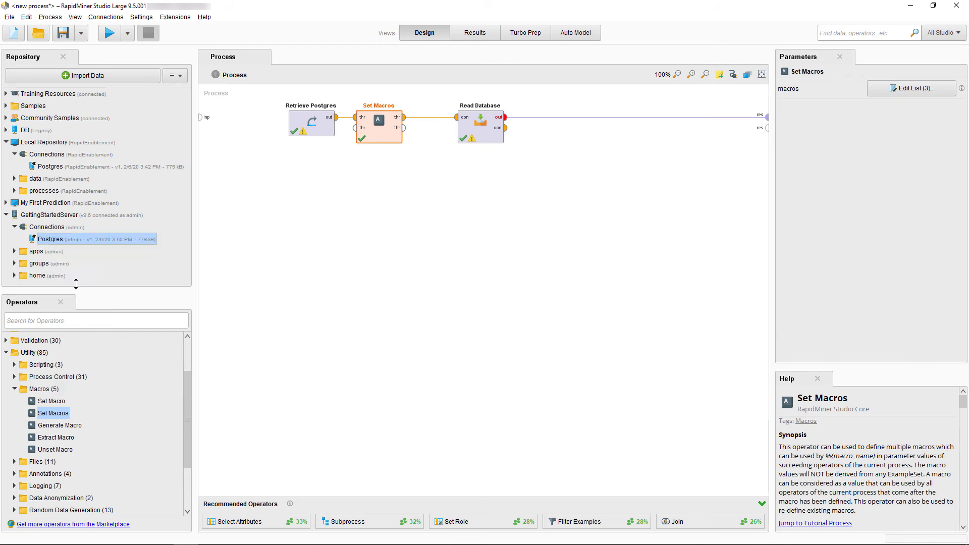
{"action": "right_click", "coordinate": [48, 227]}
{"action": "left_click", "coordinate": [77, 252]}
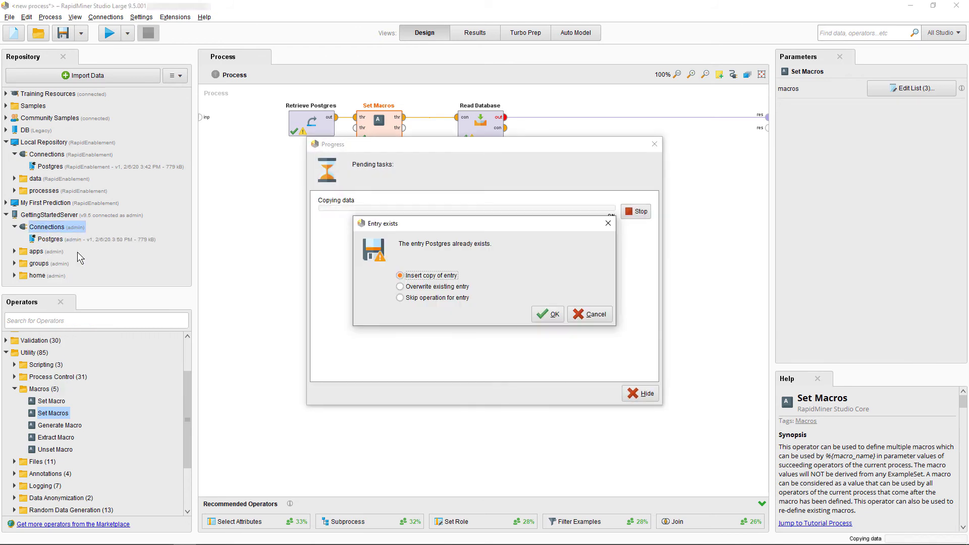
{"action": "left_click", "coordinate": [542, 309]}
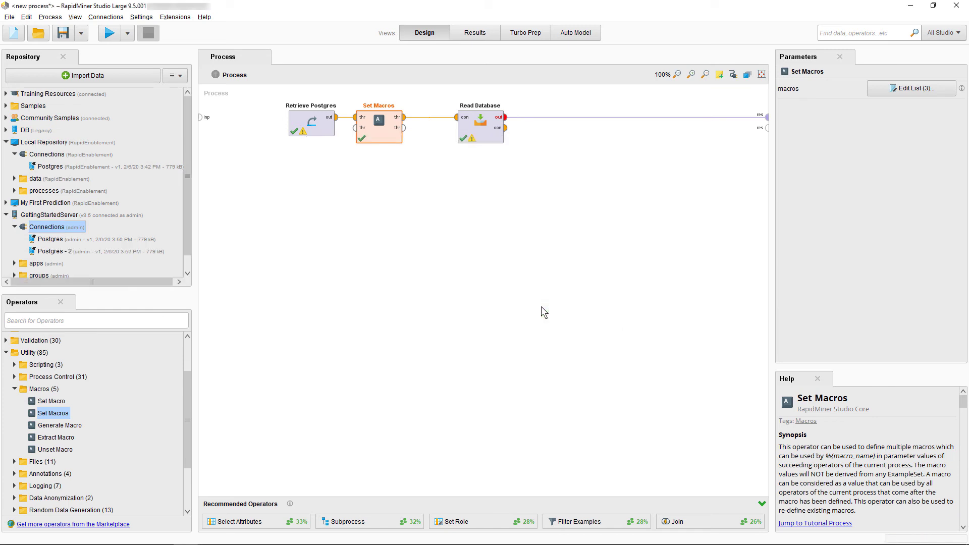
{"action": "right_click", "coordinate": [64, 251]}
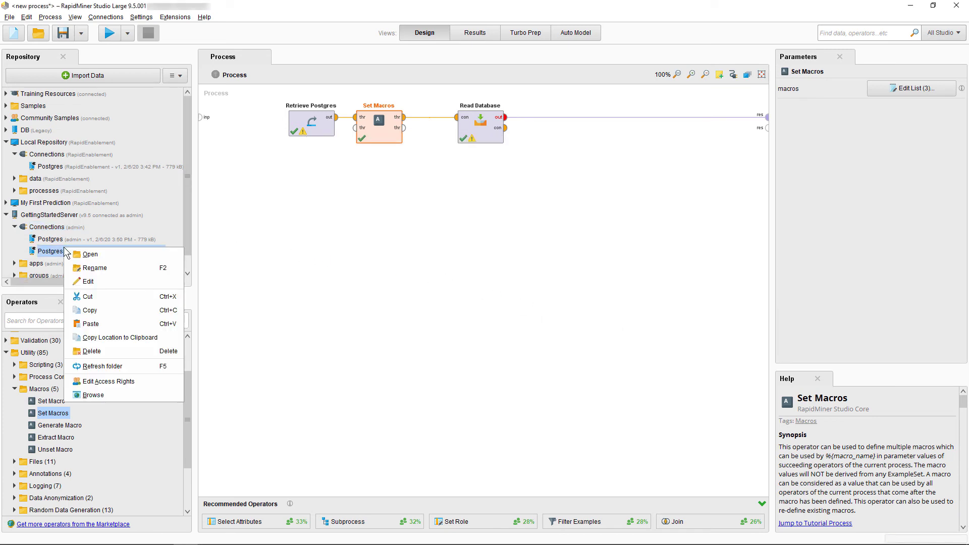
- Set Postgres - 2's injected User, Password and Database sources to RapidMiner Server
{"action": "left_click", "coordinate": [95, 278]}
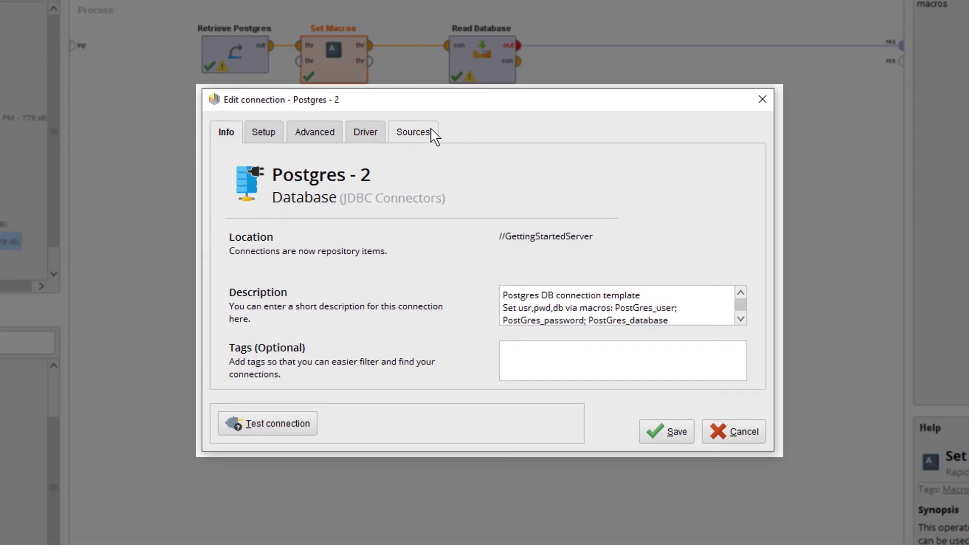
{"action": "left_click", "coordinate": [443, 176]}
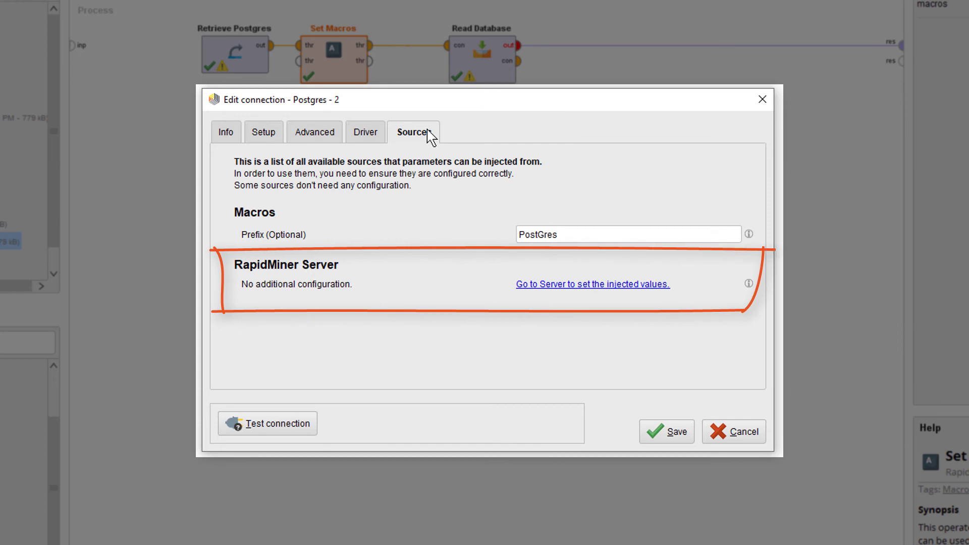
{"action": "left_click", "coordinate": [271, 136]}
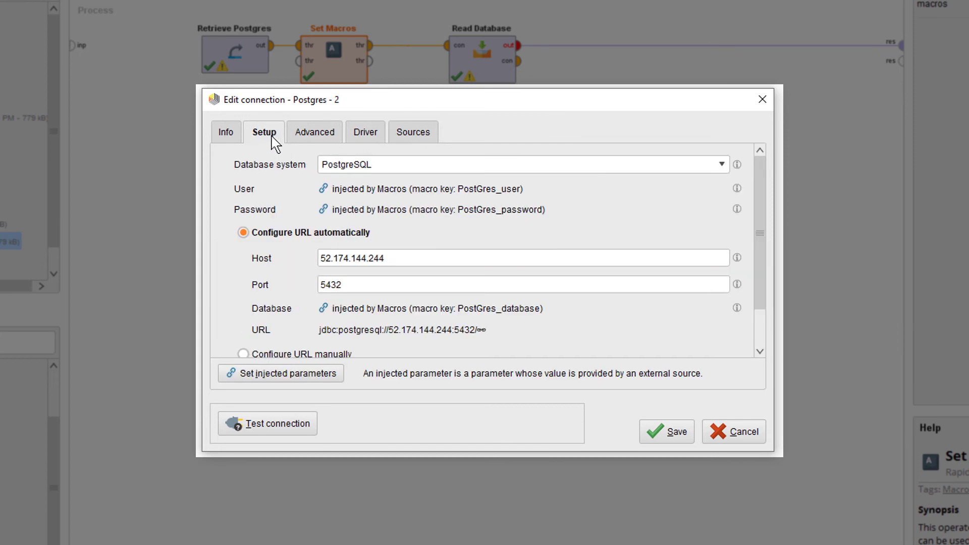
{"action": "left_click", "coordinate": [299, 372]}
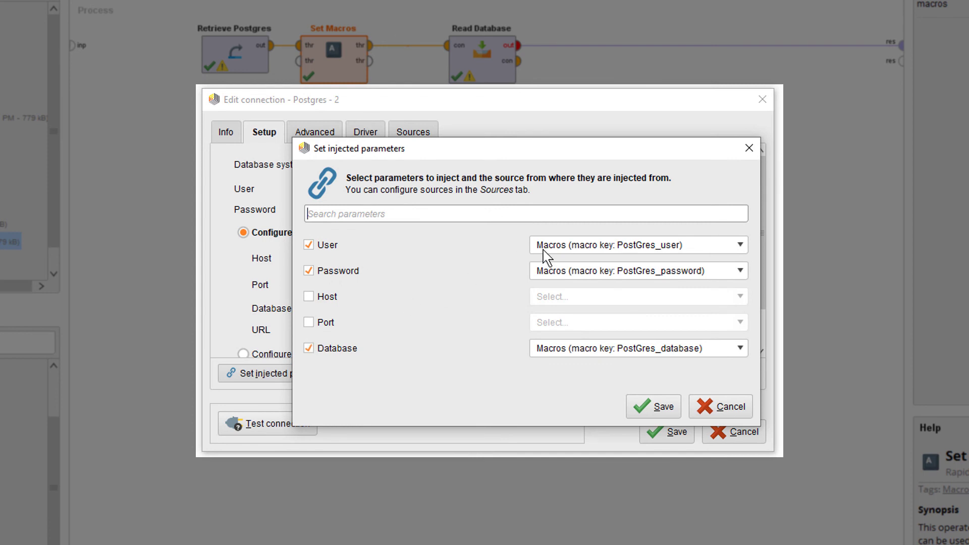
{"action": "left_click", "coordinate": [578, 245]}
{"action": "left_click", "coordinate": [579, 271]}
{"action": "left_click", "coordinate": [574, 272]}
{"action": "left_click", "coordinate": [577, 296]}
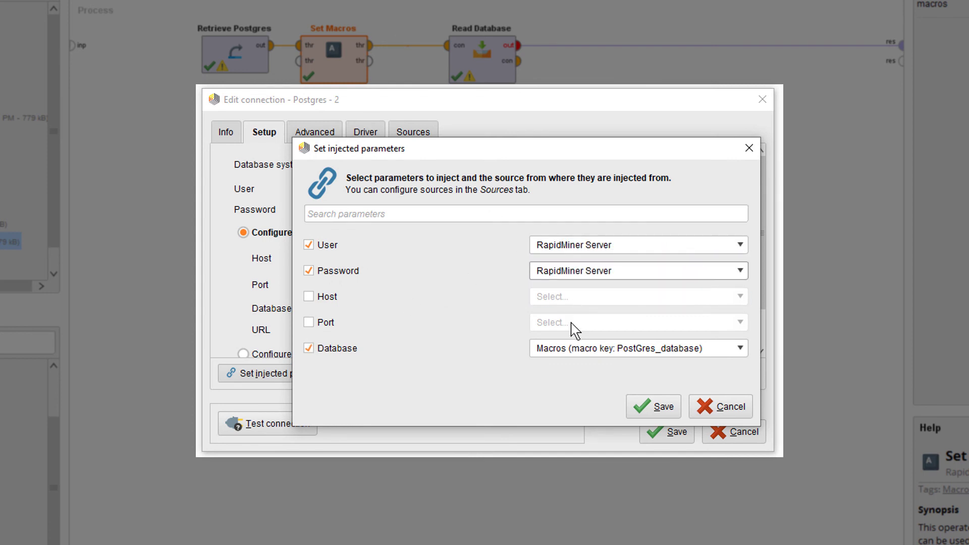
{"action": "left_click", "coordinate": [575, 348]}
{"action": "left_click", "coordinate": [588, 374]}
{"action": "left_click", "coordinate": [660, 408]}
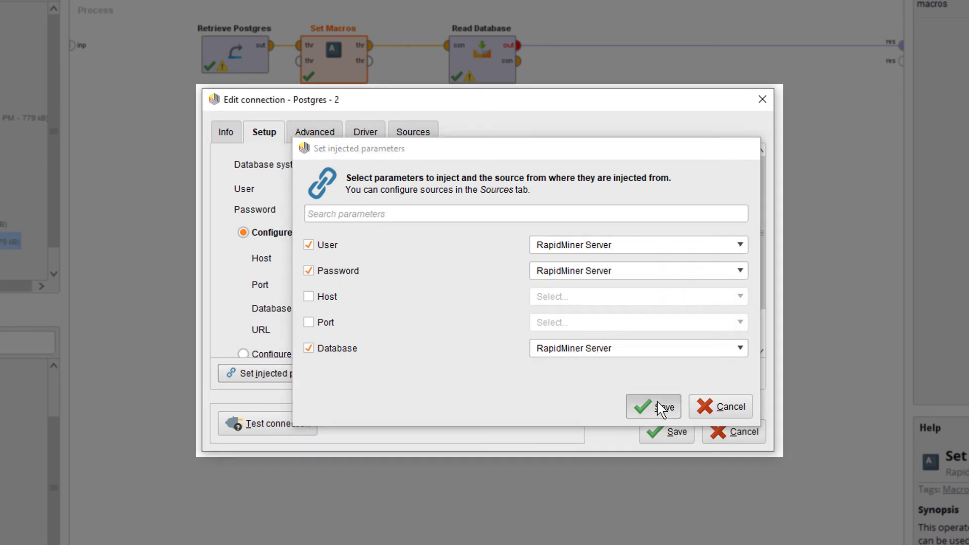
- Replace the description text after 'template' with the server vault wording and save anyway
{"action": "left_click", "coordinate": [227, 132]}
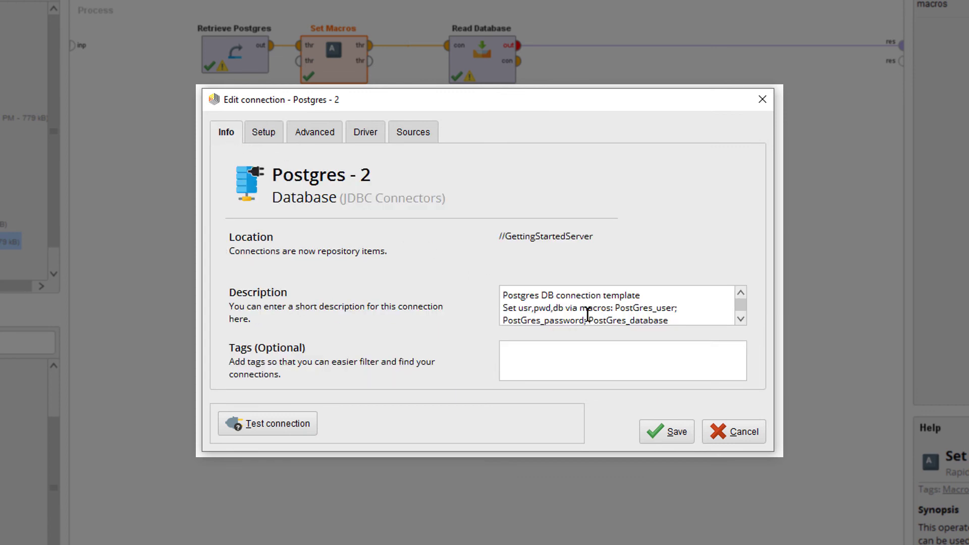
{"action": "left_click_drag", "start_coordinate": [664, 301], "coordinate": [725, 335]}
{"action": "type", "text": "Set usr,pwd,db via macros in your server vault"}
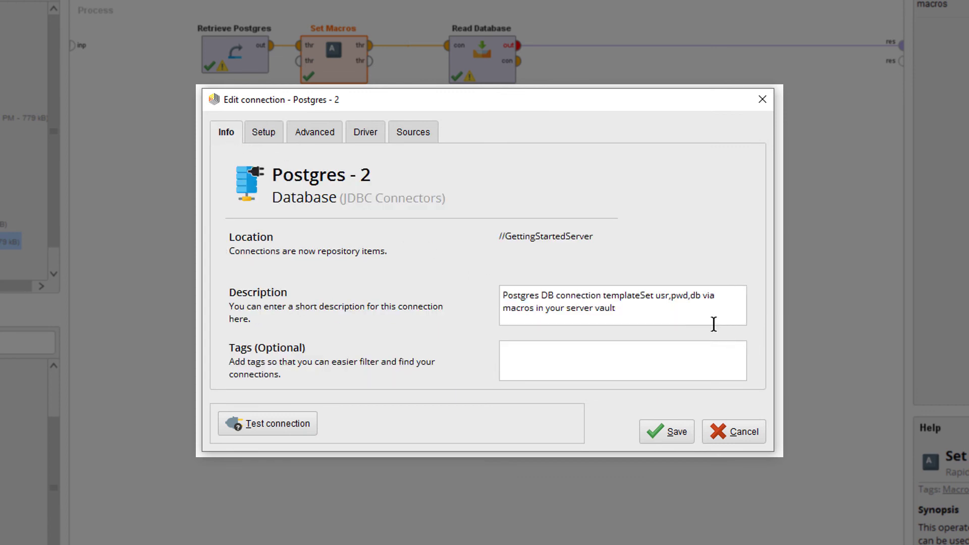
{"action": "left_click", "coordinate": [641, 295]}
{"action": "key", "text": "Return"}
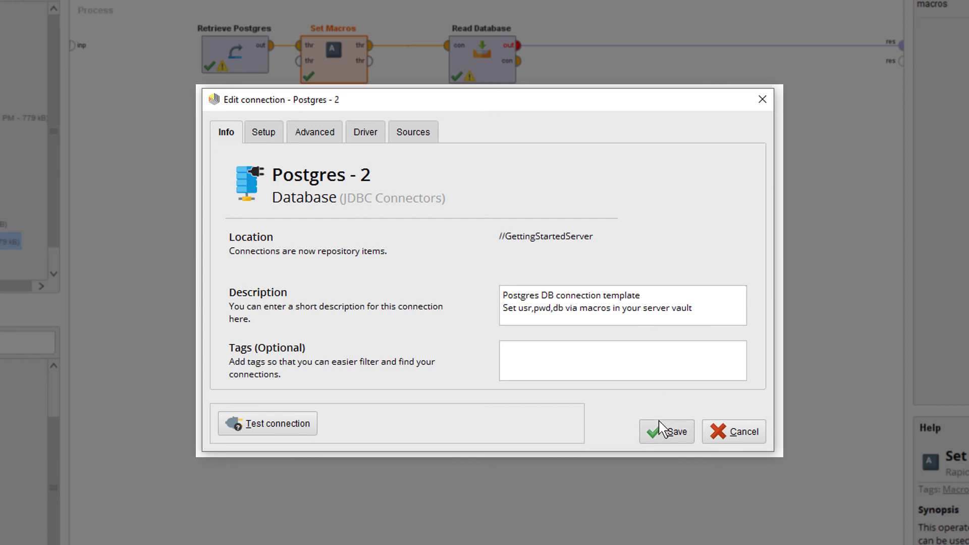
{"action": "left_click", "coordinate": [663, 433]}
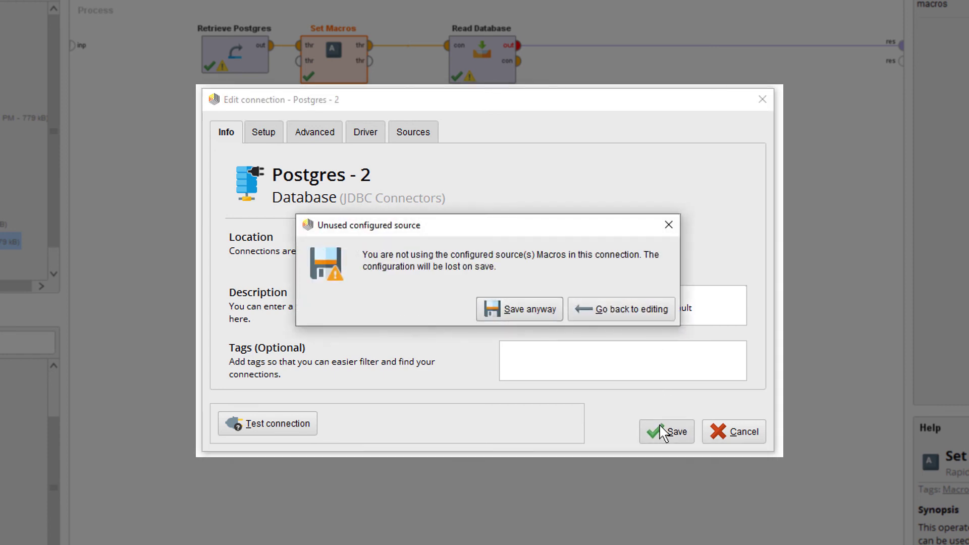
{"action": "left_click", "coordinate": [534, 312]}
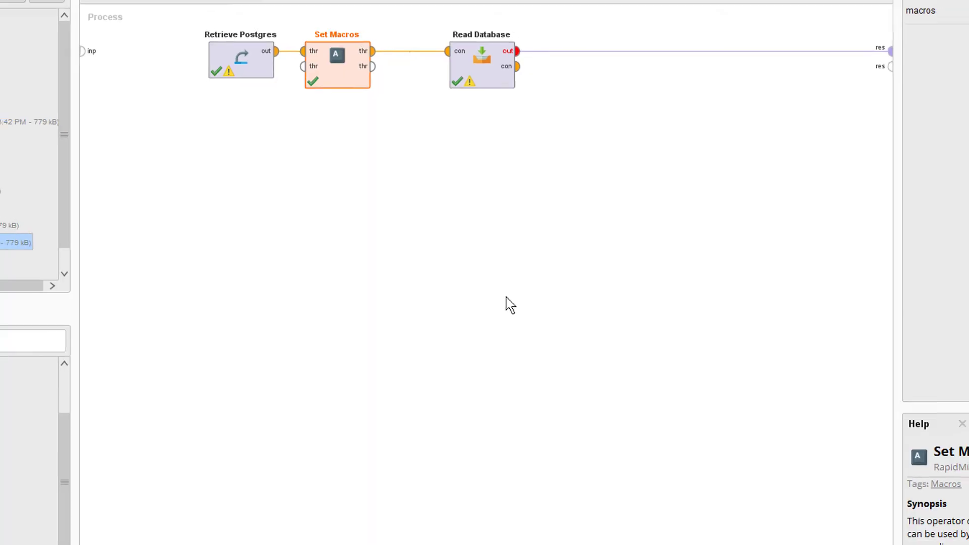
- Add a DataScientist7 row to Postgres - 2's access rights granting Read and Execute, and apply
{"action": "right_click", "coordinate": [59, 251]}
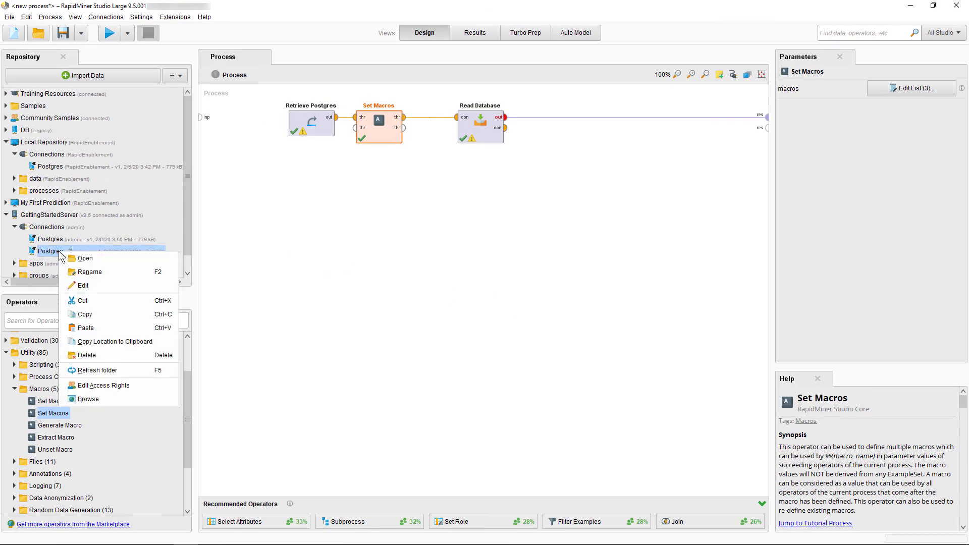
{"action": "left_click", "coordinate": [126, 386]}
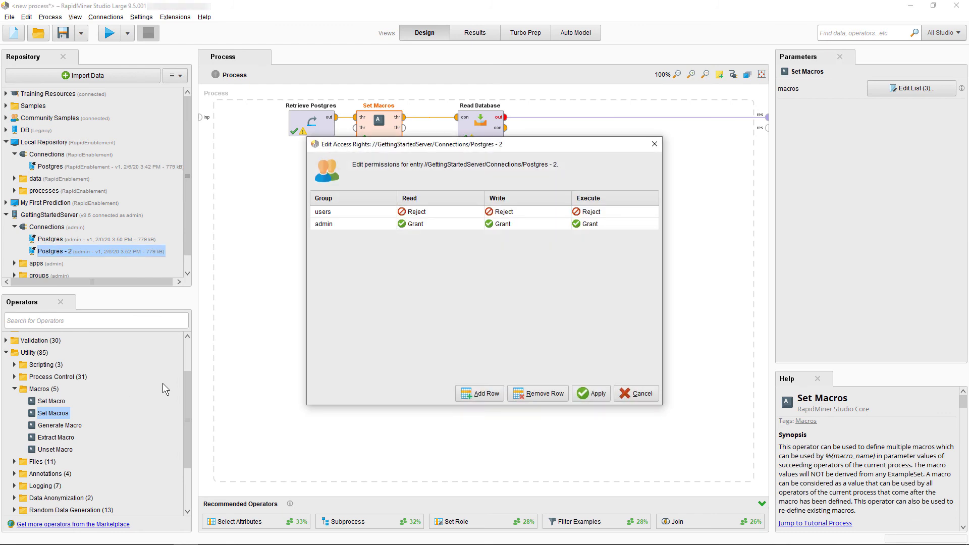
{"action": "left_click", "coordinate": [461, 390]}
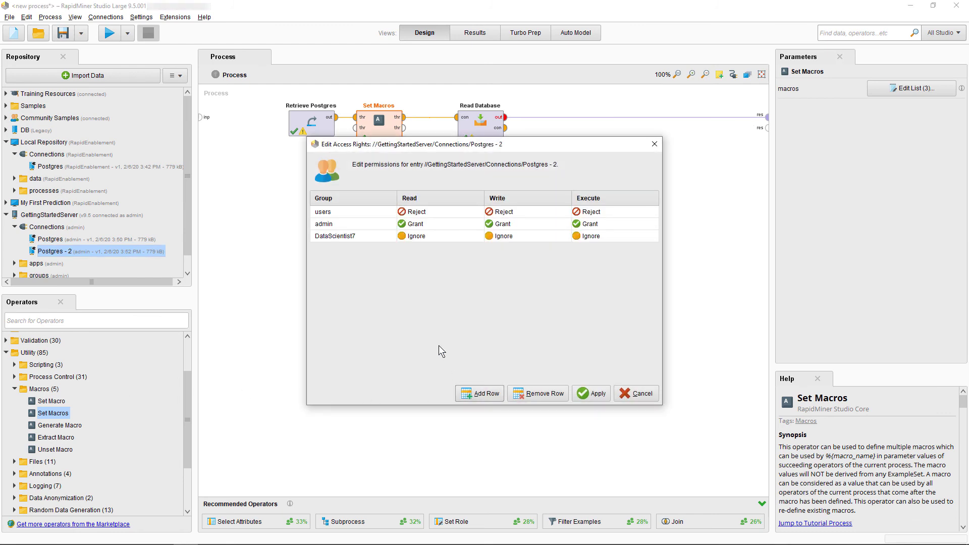
{"action": "left_click", "coordinate": [374, 238]}
{"action": "left_click", "coordinate": [432, 235]}
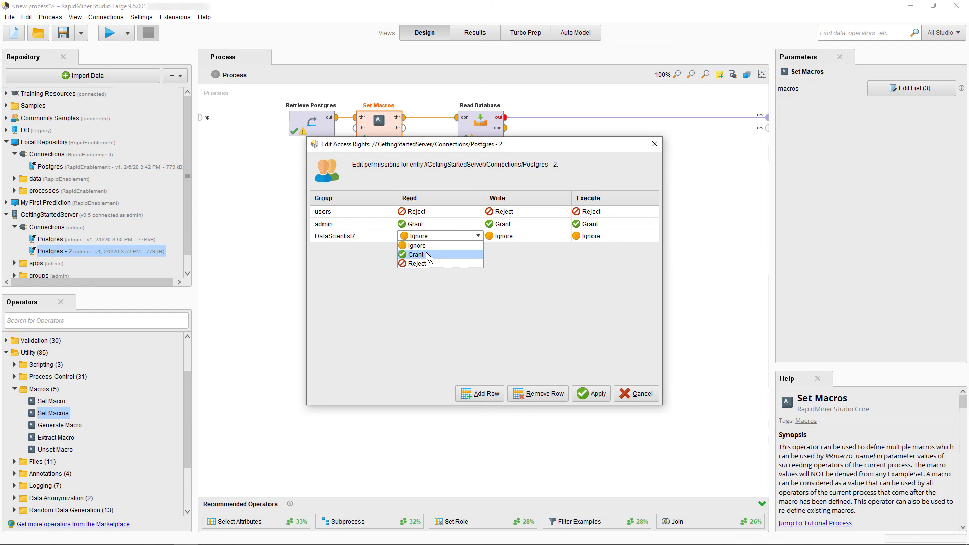
{"action": "left_click", "coordinate": [426, 255]}
{"action": "left_click", "coordinate": [591, 235]}
{"action": "left_click", "coordinate": [589, 254]}
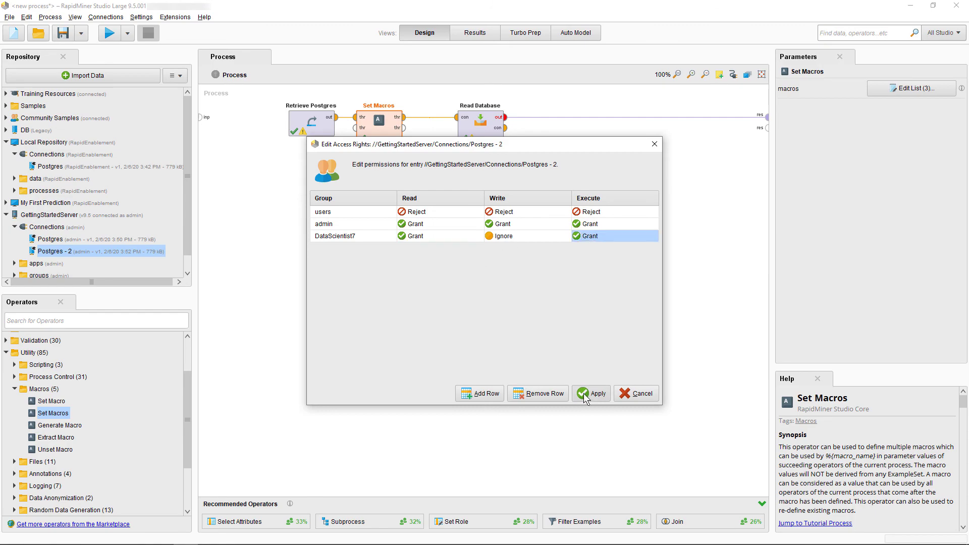
{"action": "left_click", "coordinate": [586, 395]}
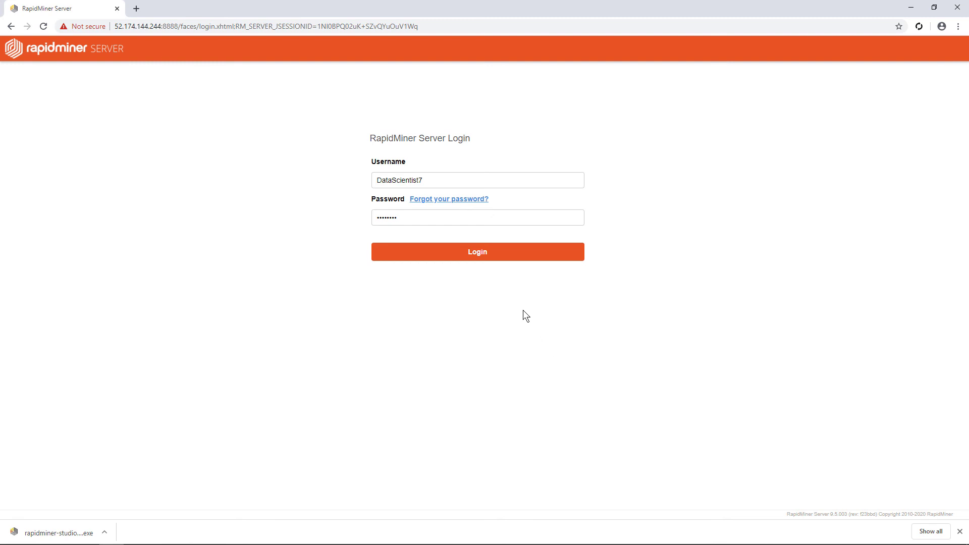
- Log in and open Postgres - 2 from Repository > Connections to set its missing values
{"action": "left_click", "coordinate": [489, 252]}
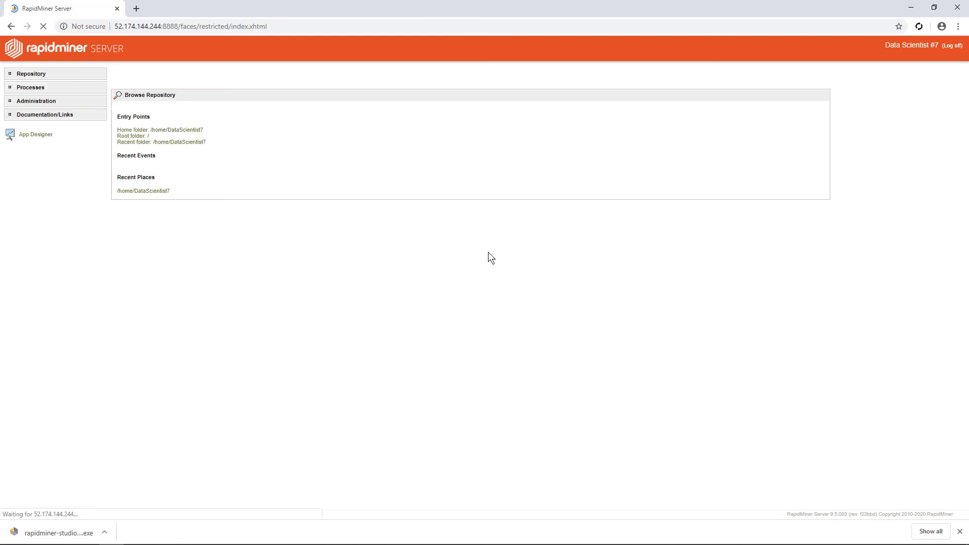
{"action": "left_click", "coordinate": [29, 75]}
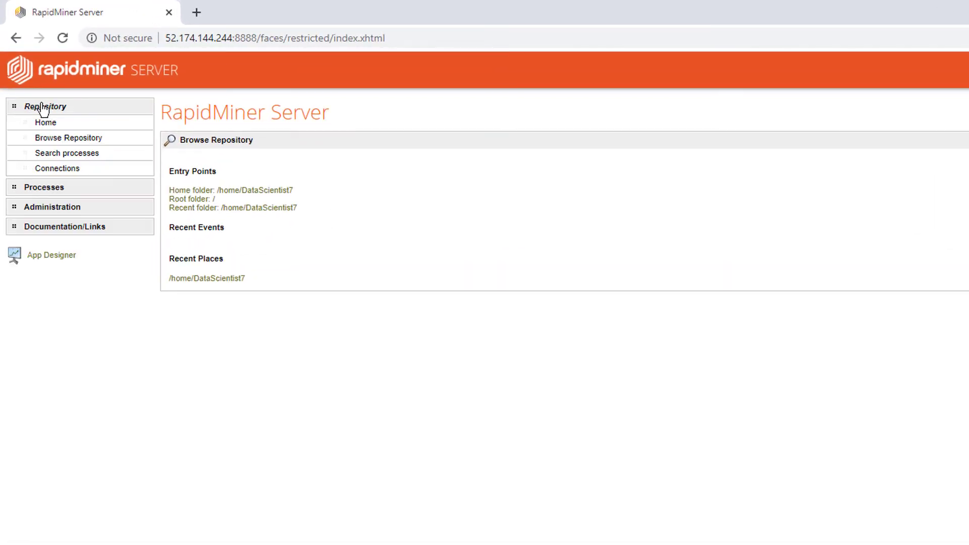
{"action": "left_click", "coordinate": [59, 173]}
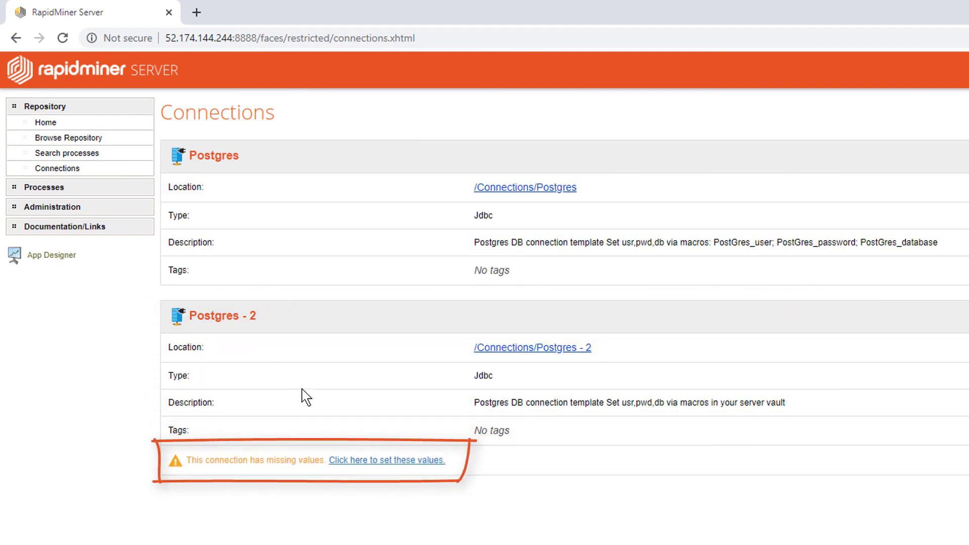
{"action": "left_click", "coordinate": [376, 459]}
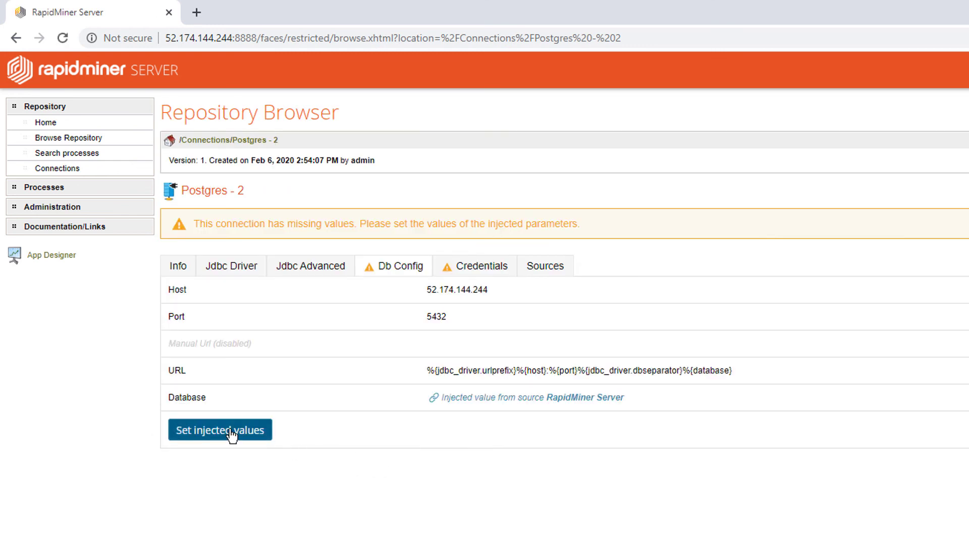
- Save northwind as the injected Database value for Postgres - 2
{"action": "left_click", "coordinate": [230, 430]}
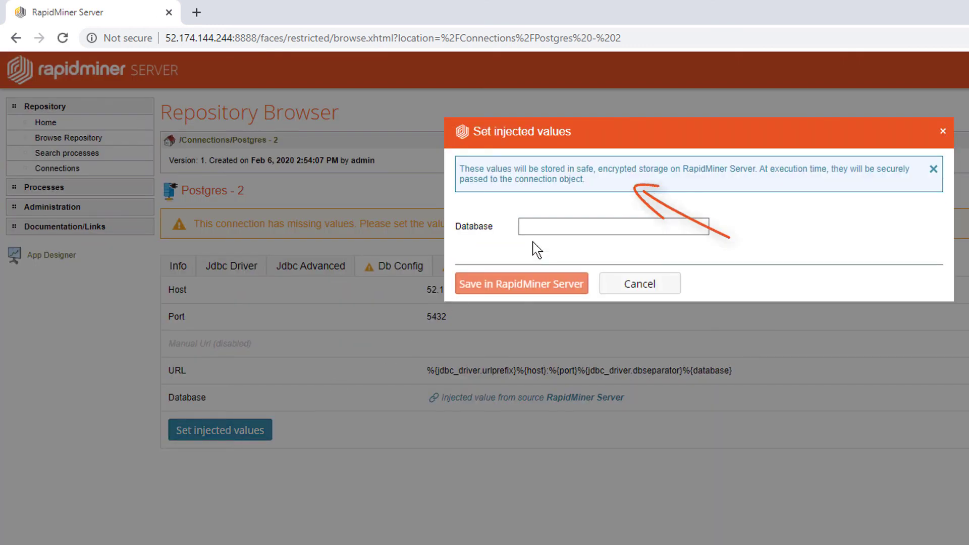
{"action": "left_click", "coordinate": [541, 231]}
{"action": "type", "text": "northwind"}
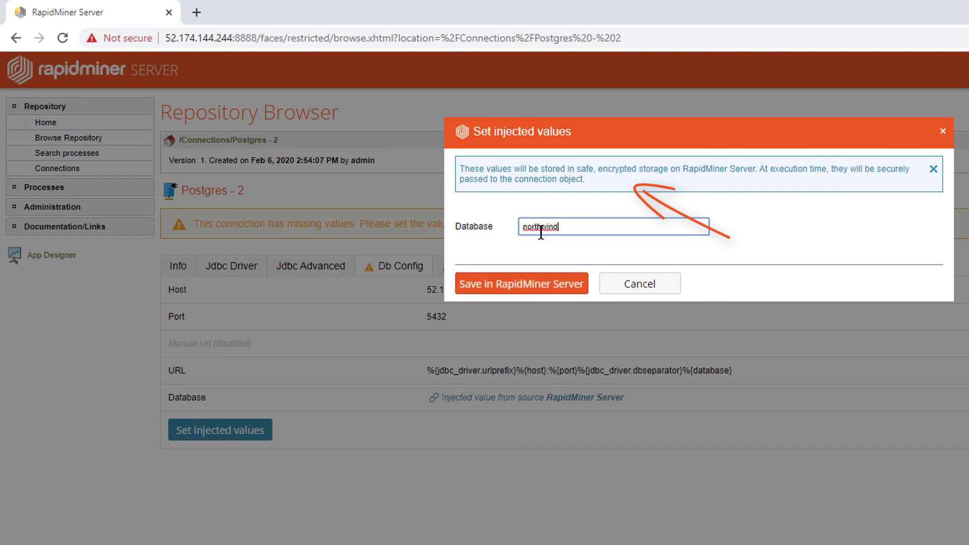
{"action": "left_click", "coordinate": [501, 284]}
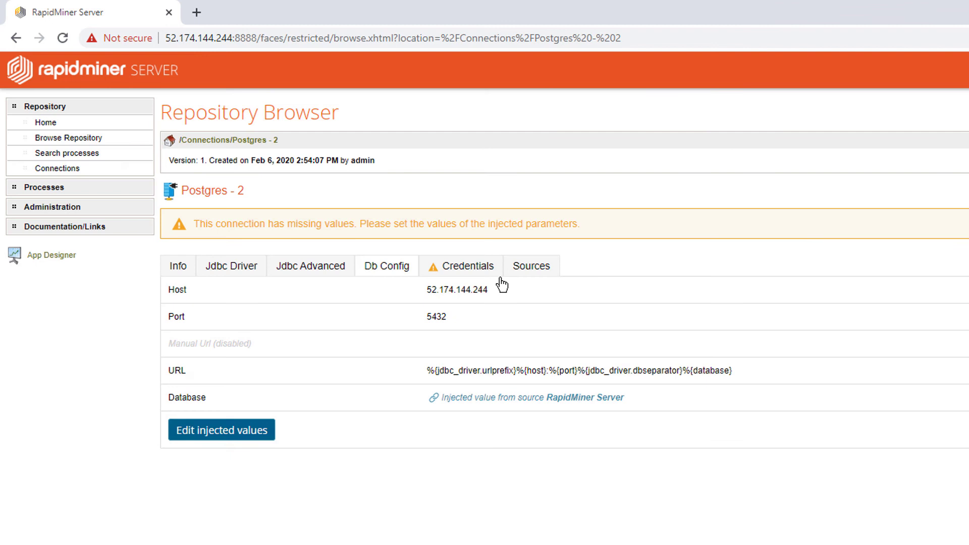
- Enter the database user name and password as injected credentials and save them
{"action": "left_click", "coordinate": [472, 270]}
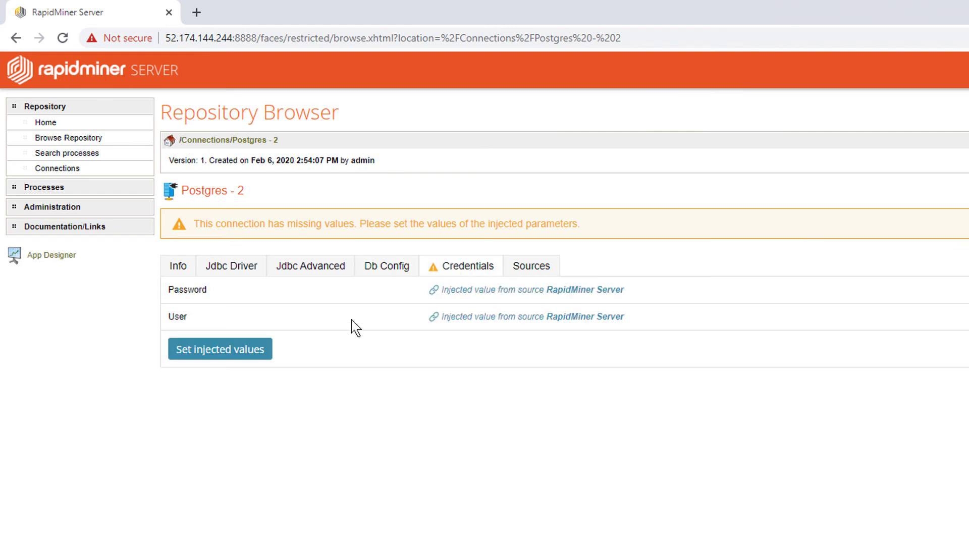
{"action": "left_click", "coordinate": [223, 362]}
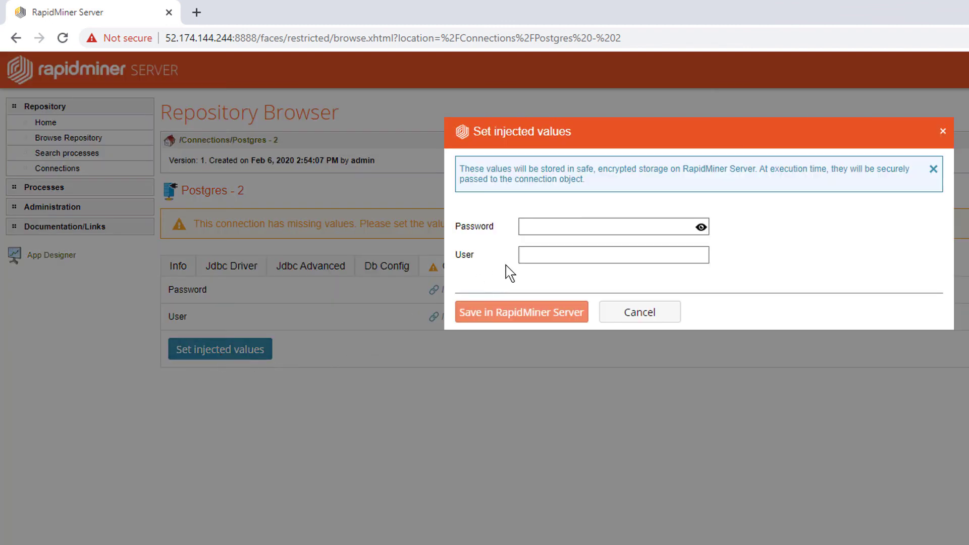
{"action": "left_click", "coordinate": [536, 256]}
{"action": "key", "text": "ctrl+v"}
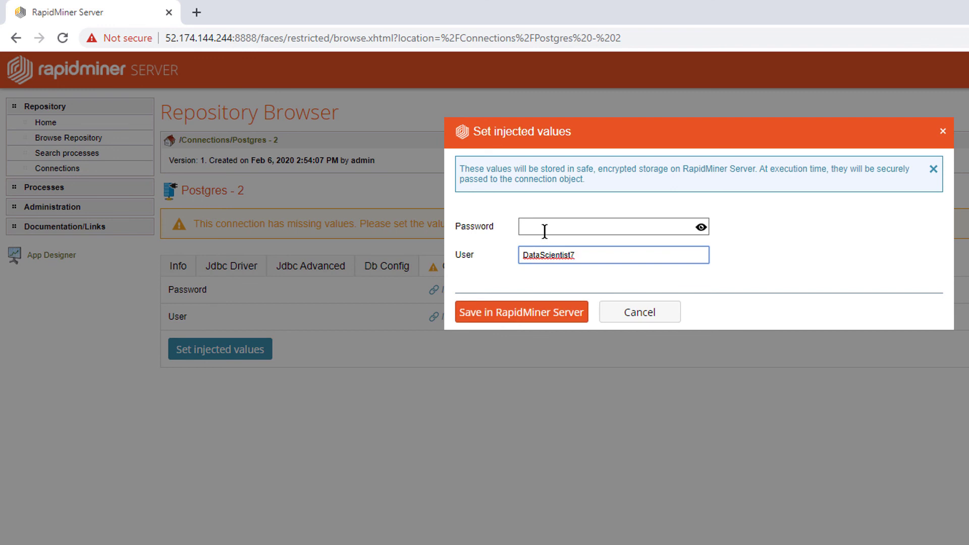
{"action": "left_click", "coordinate": [545, 226]}
{"action": "type", "text": "password"}
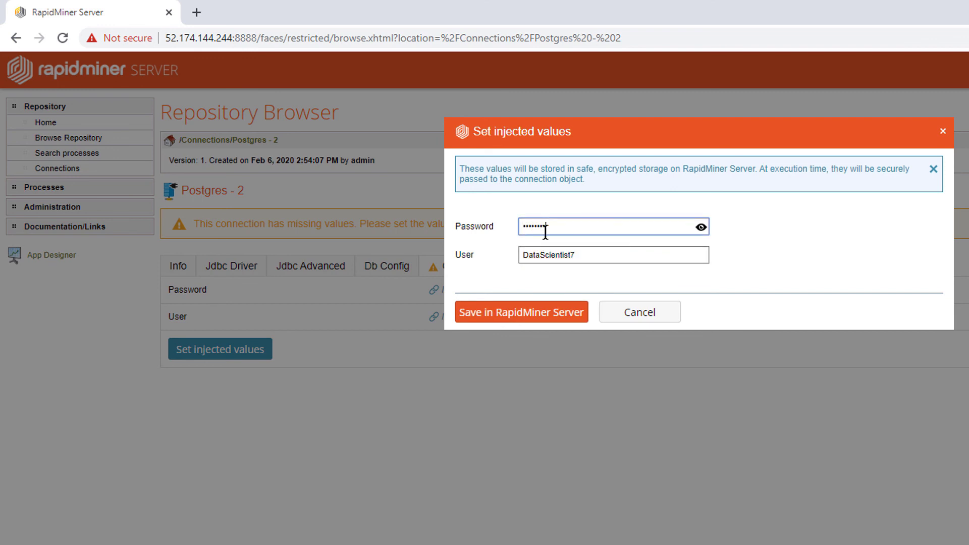
{"action": "left_click", "coordinate": [538, 312]}
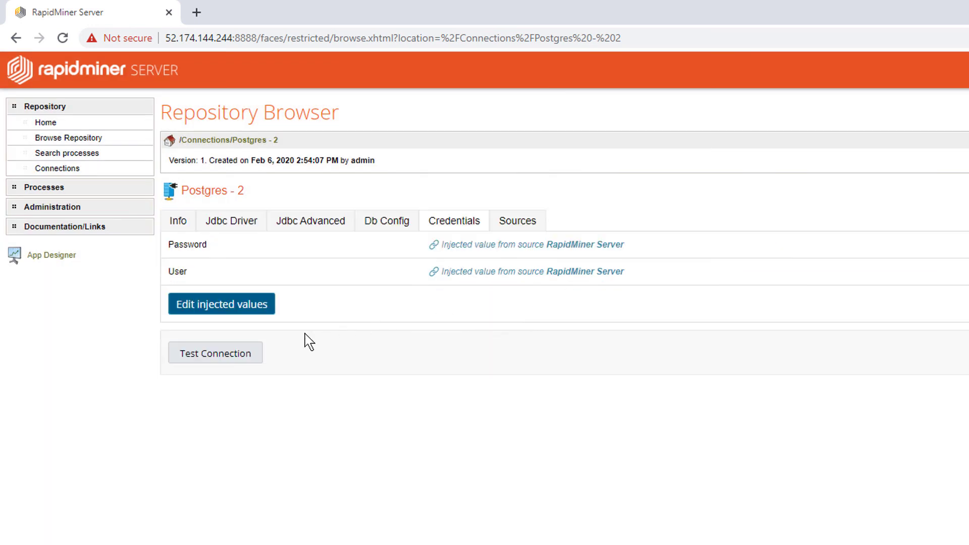
- Test the Postgres - 2 connection on the server and get Test successful
{"action": "left_click", "coordinate": [222, 354]}
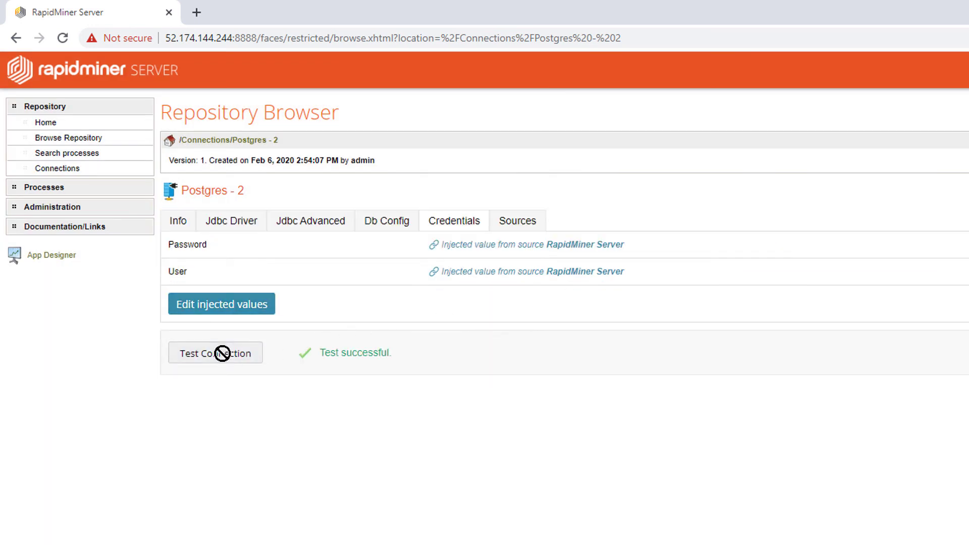